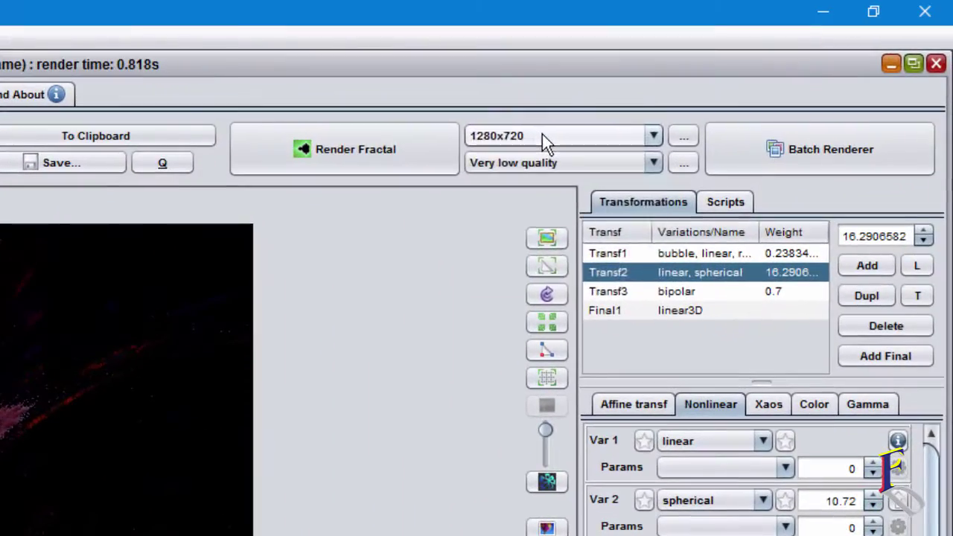
- Switch the render resolution to 1920x1080 and return it to 1280x720
click(776, 63)
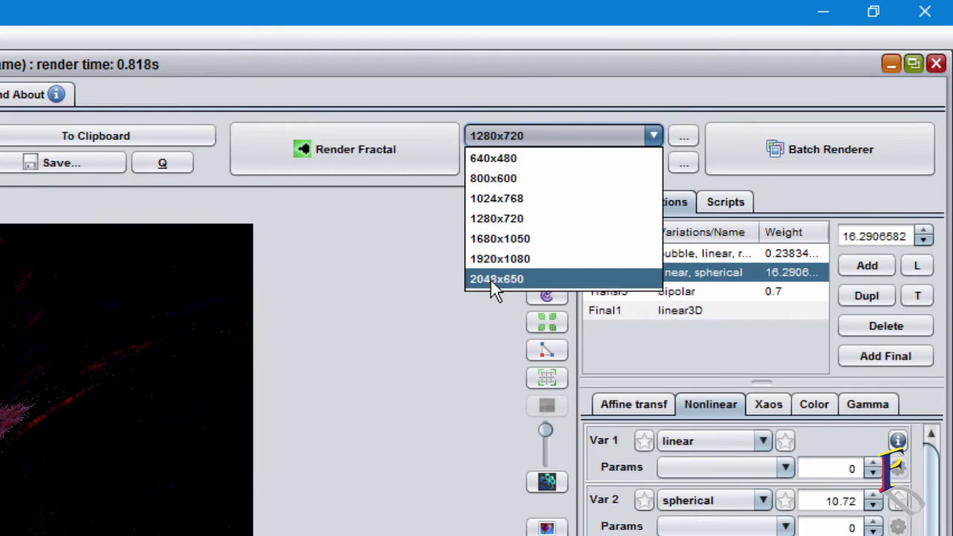
click(528, 263)
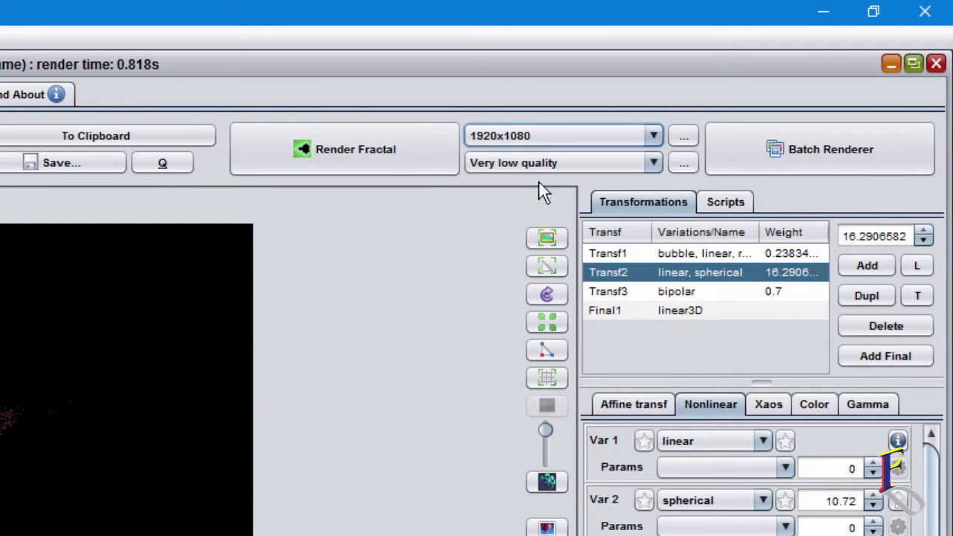
click(543, 136)
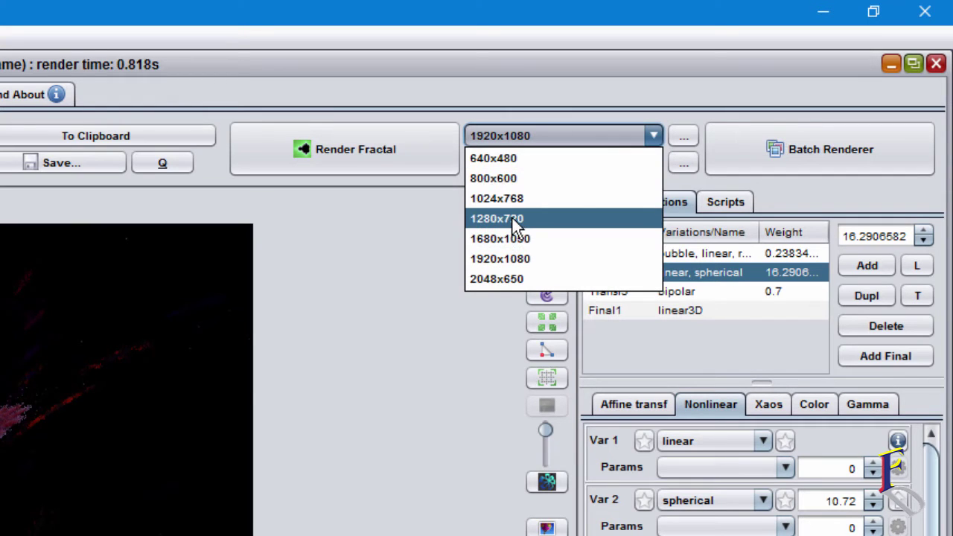
click(532, 218)
- Start a new profile in the resolution profile editor and cancel without saving it
click(686, 137)
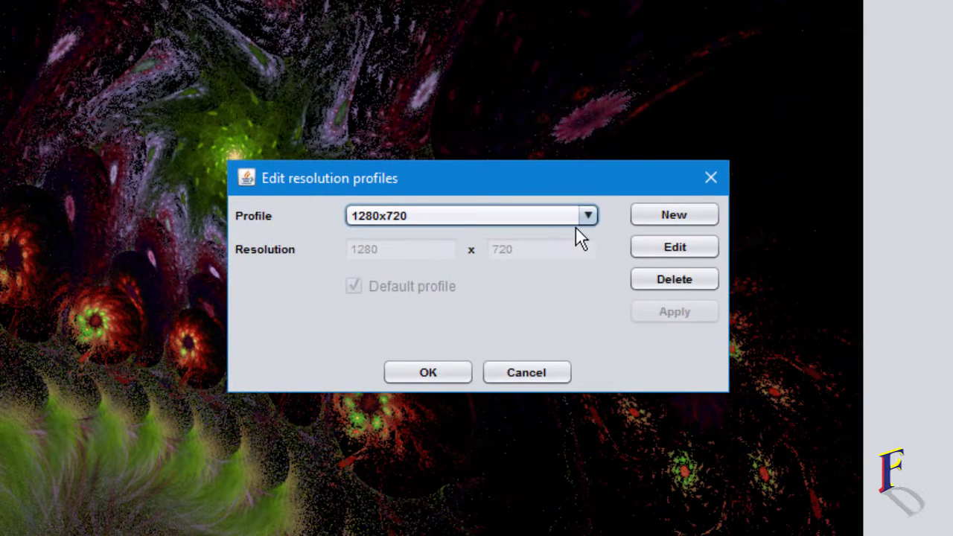
click(653, 222)
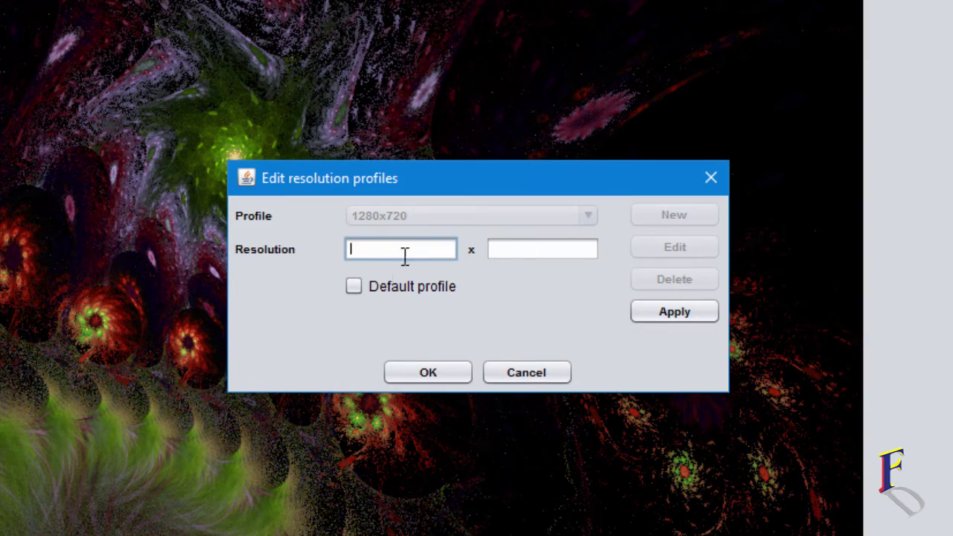
click(521, 374)
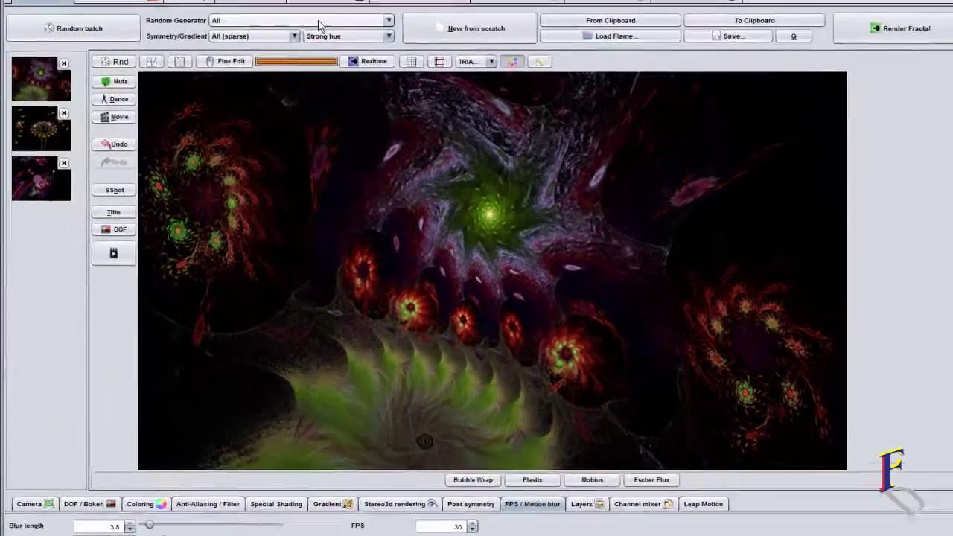
- Look through the available random generators and keep All selected
click(242, 60)
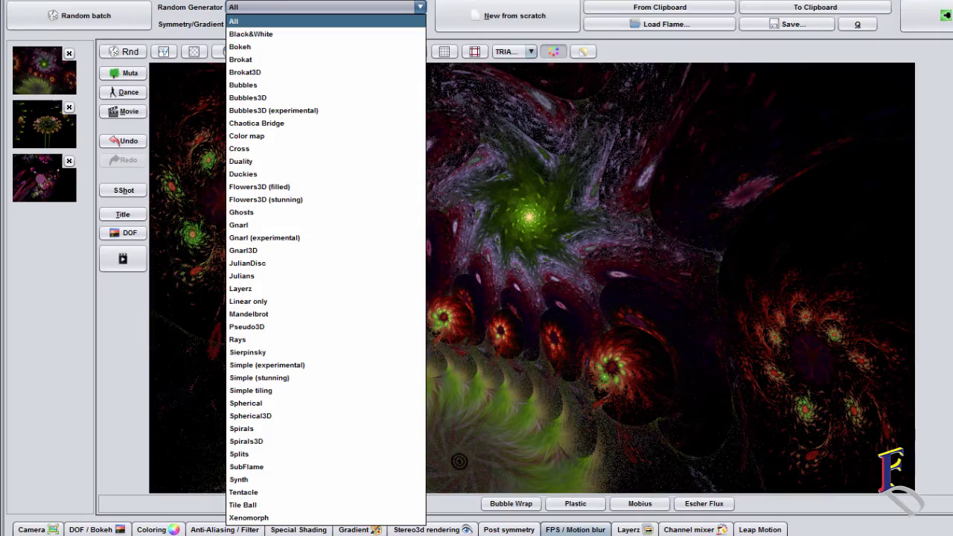
click(233, 21)
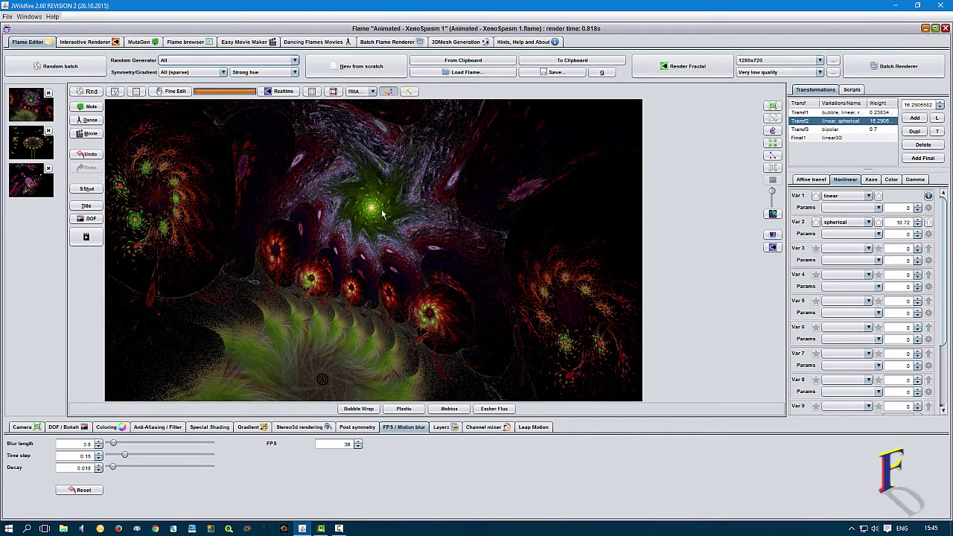
- Show the animation timeline and motion curve controls and play the XenoSpasm flame's animation
click(85, 236)
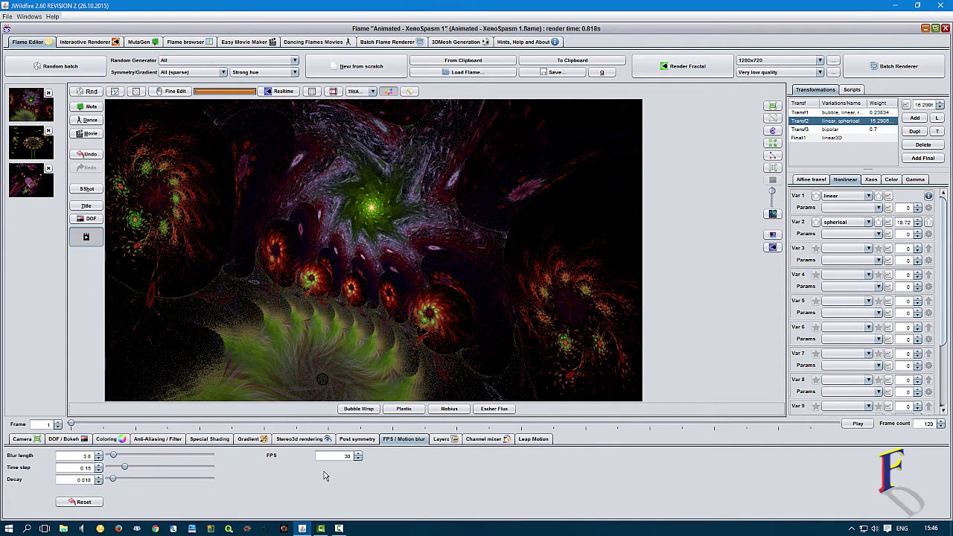
click(857, 423)
click(860, 424)
click(860, 424)
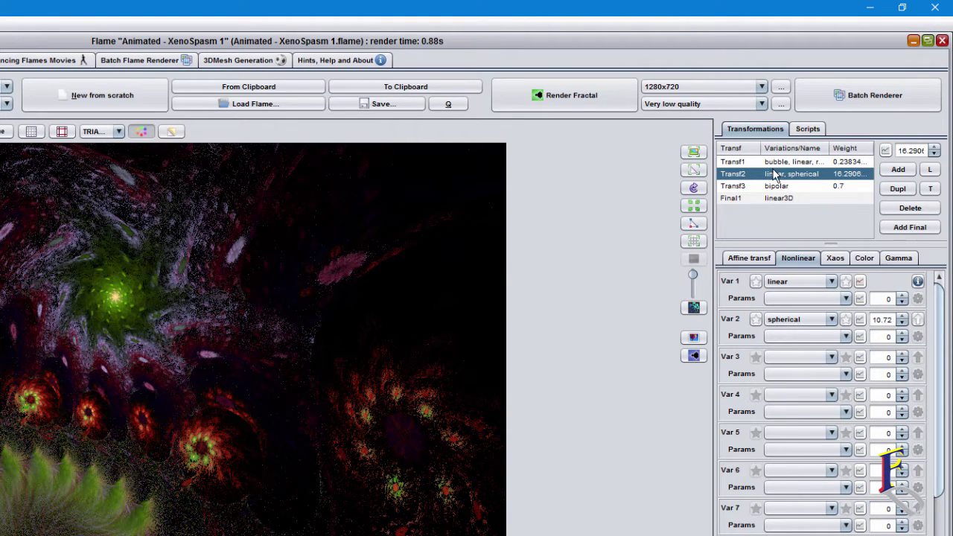
- Activate the move-triangle editing mode so the transformation triangles are drawn over the flame preview
click(693, 170)
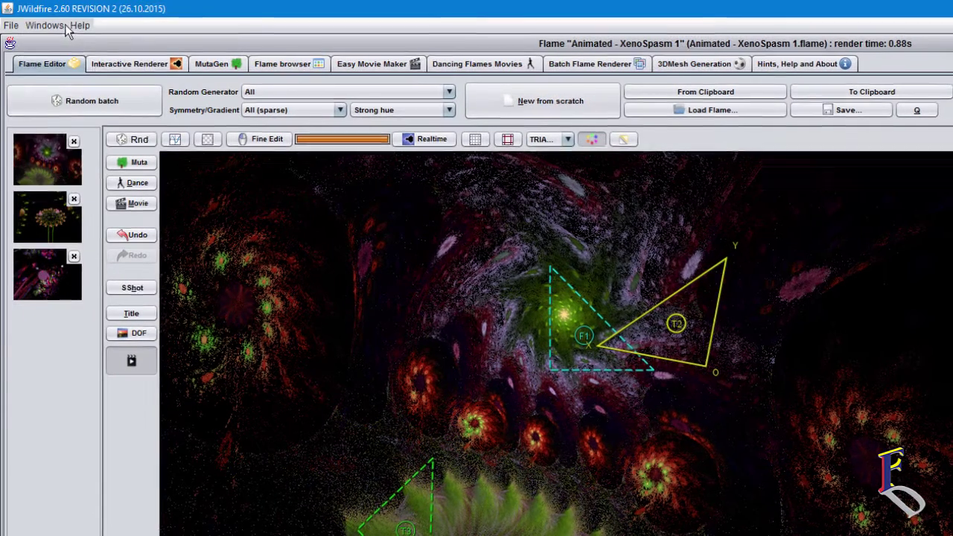
- Open the UI theme settings and apply the NOIRE main theme to the application
click(65, 28)
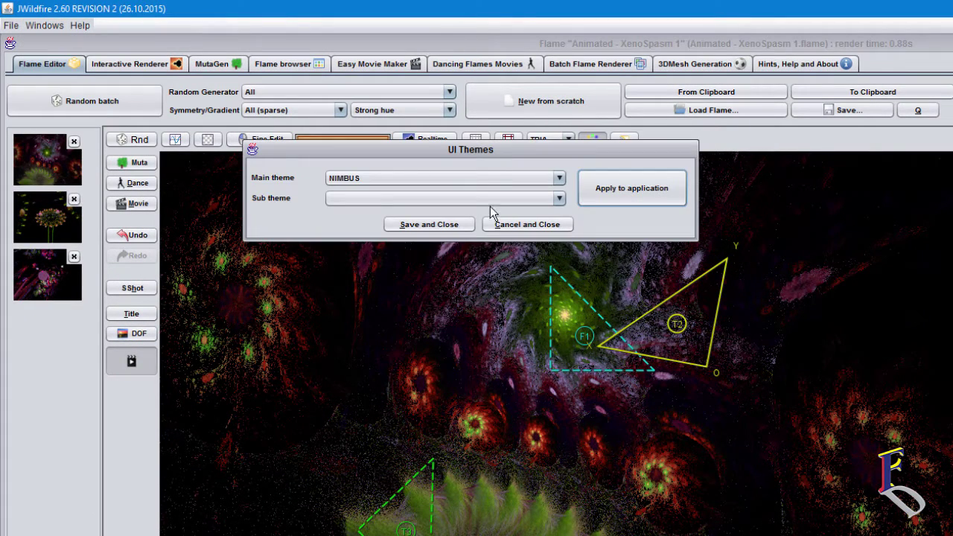
click(482, 180)
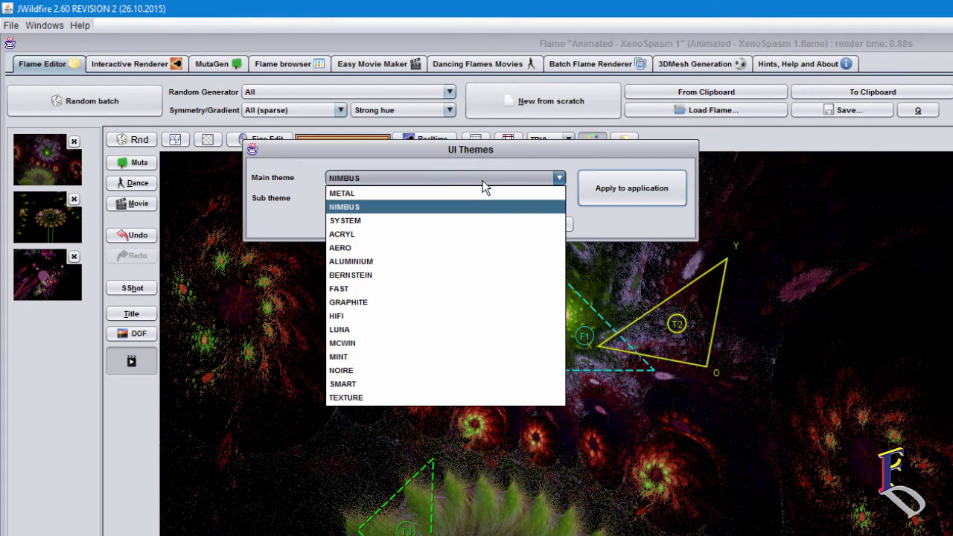
click(392, 371)
click(609, 192)
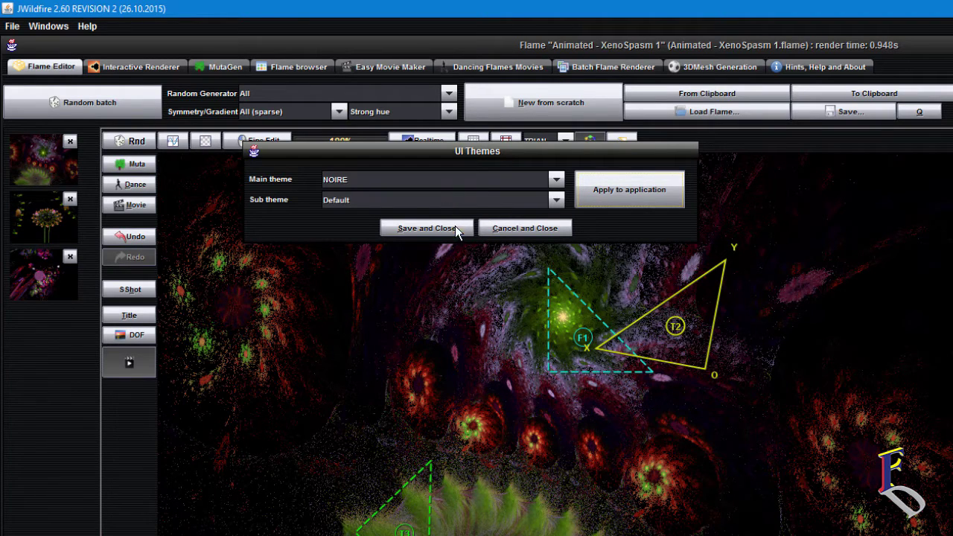
- Apply the NIMBUS main theme to the application and save the theme settings
click(504, 178)
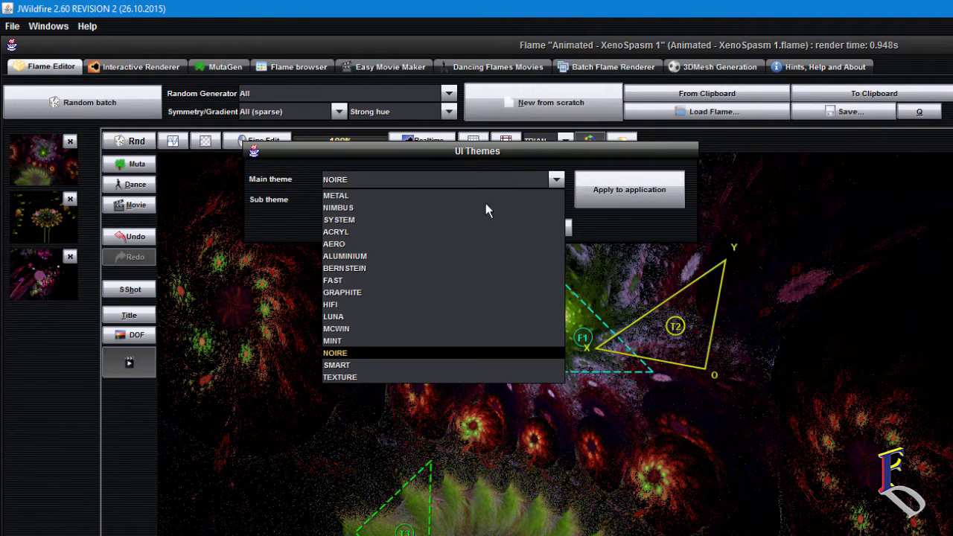
click(398, 208)
click(651, 198)
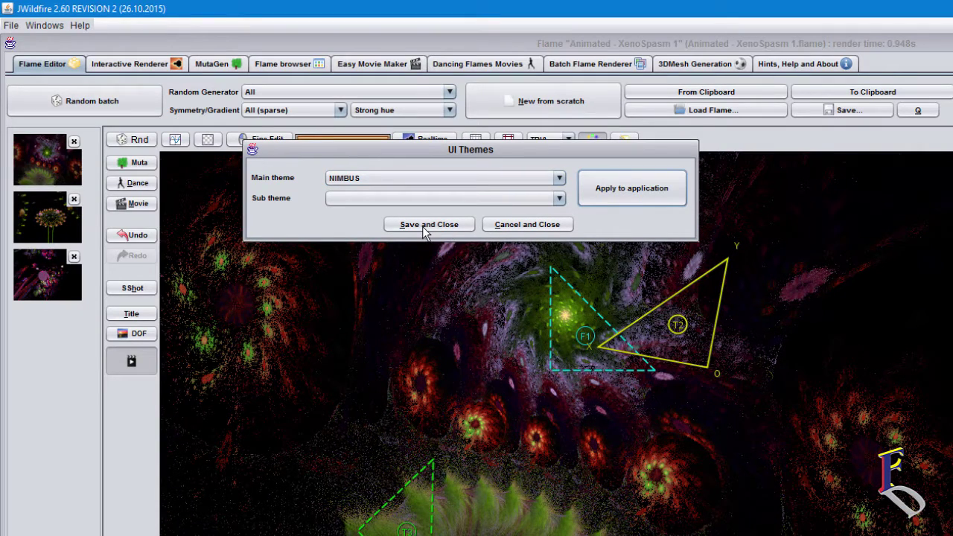
click(425, 226)
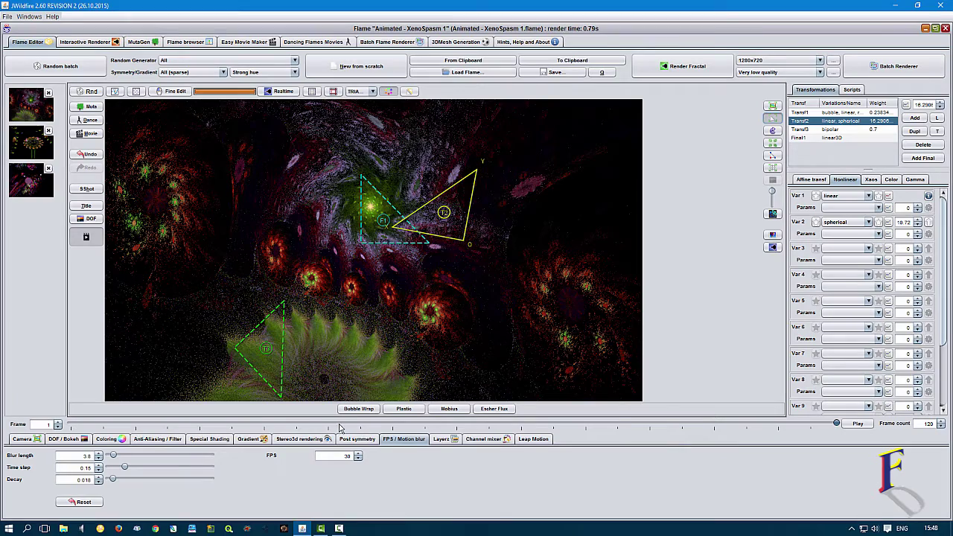
- Move the animation timeline back to its beginning and set the current frame to 2
key(Left)
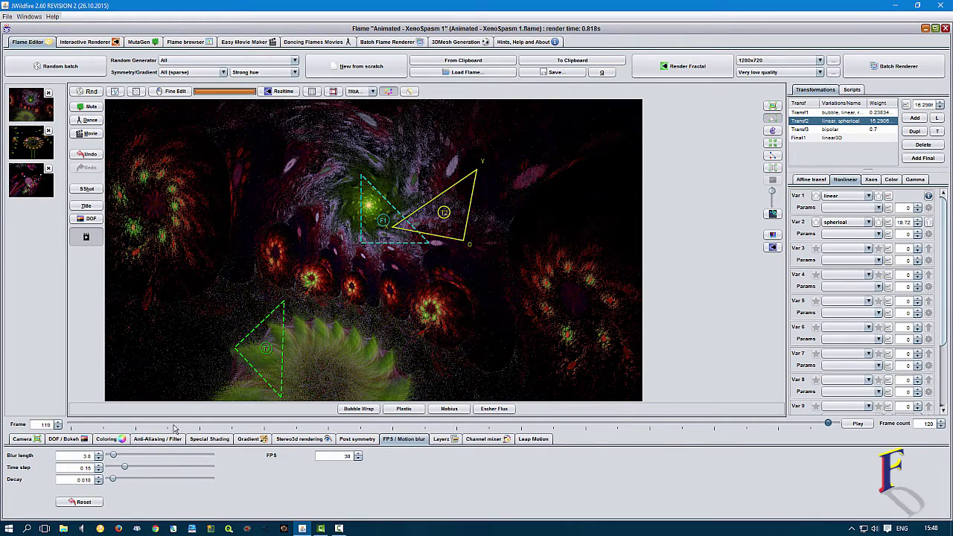
click(89, 430)
click(68, 430)
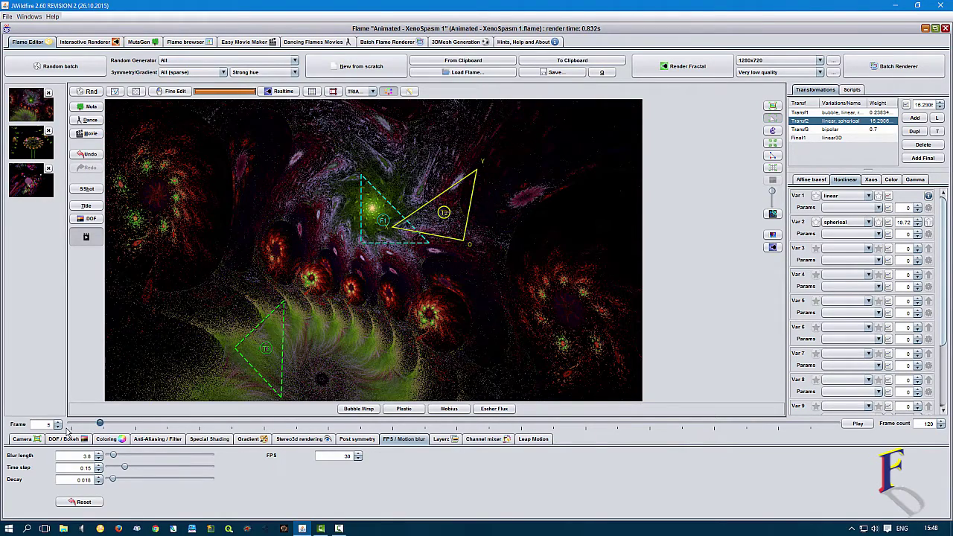
click(67, 430)
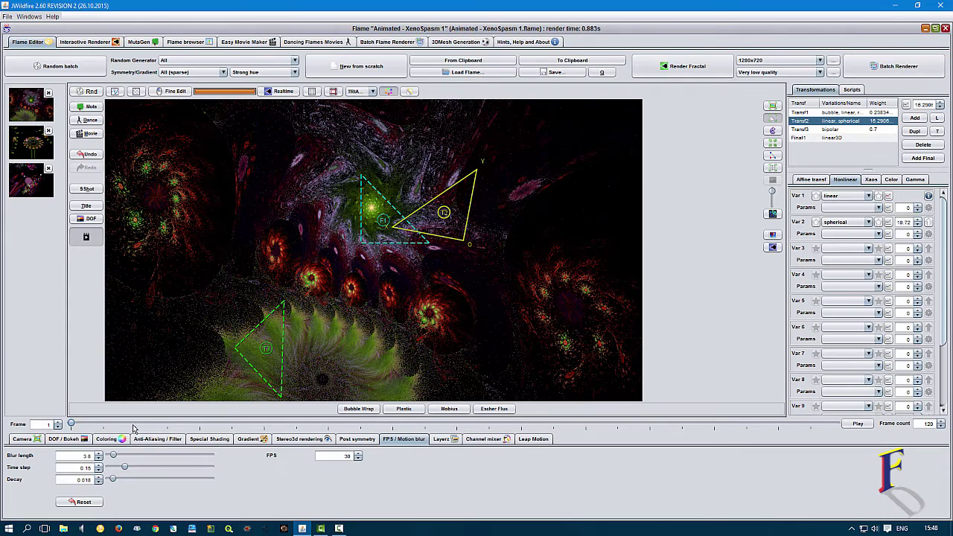
click(58, 421)
- Open the motion curve of Transf2's linear variation amount and try moving its frame 28 point down and back
click(888, 196)
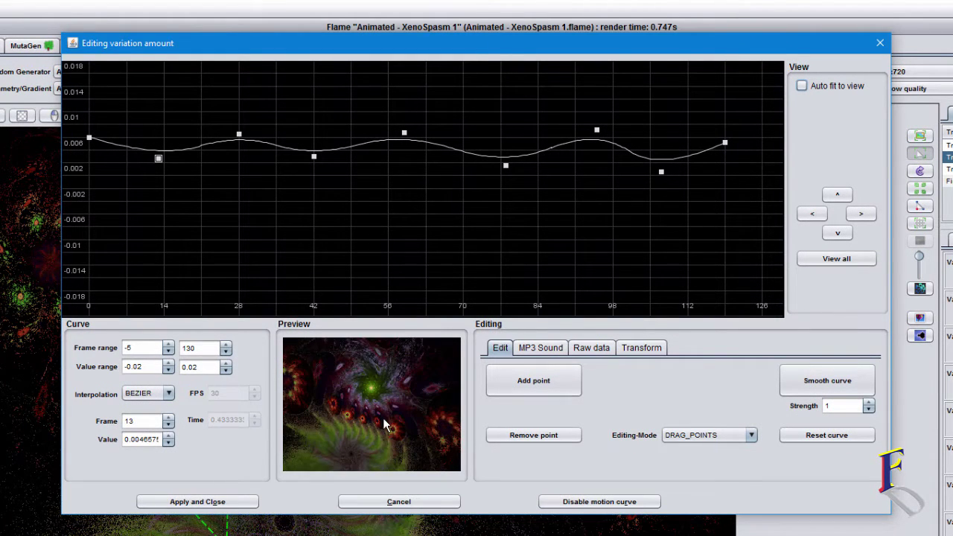
click(239, 135)
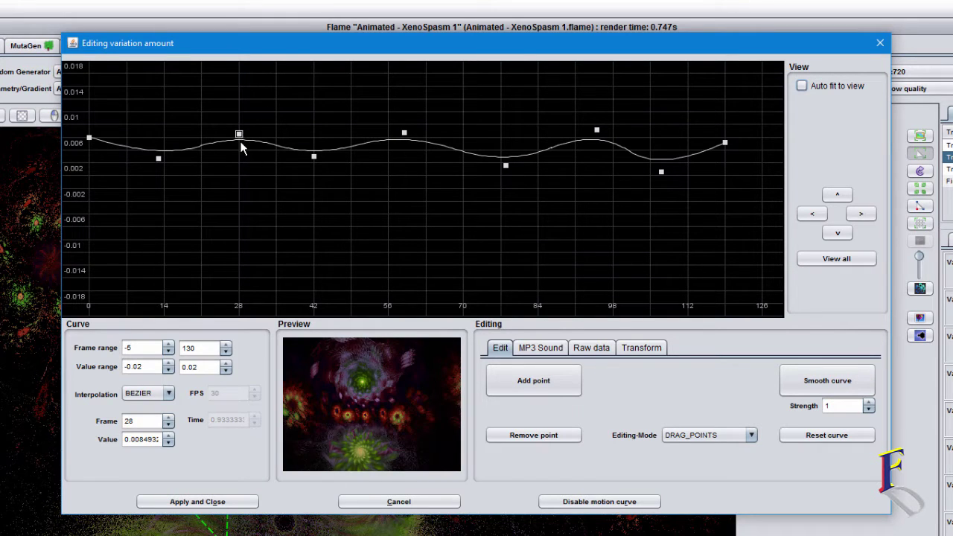
drag(240, 143, 240, 166)
drag(241, 119, 238, 139)
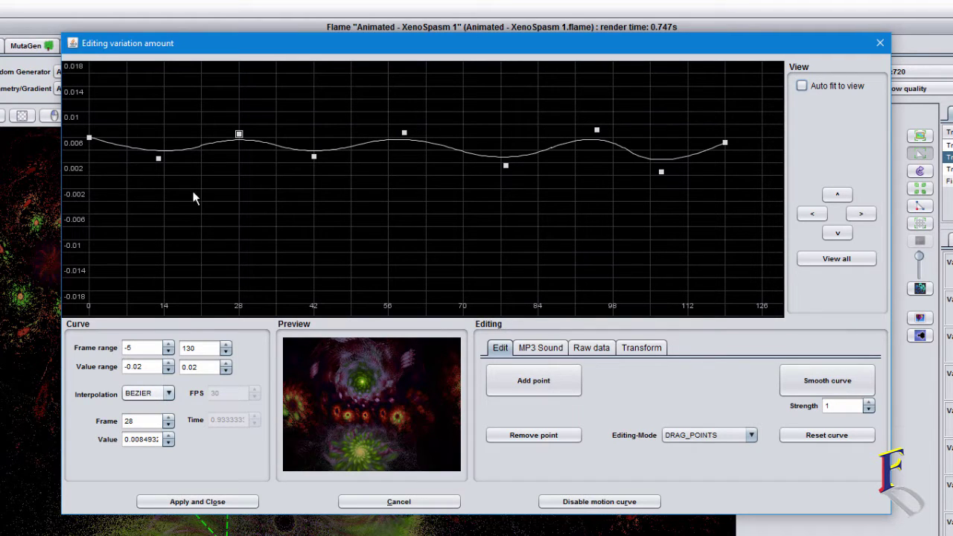
- Look through the curve's interpolation options and discard all changes to the variation's motion curve
click(167, 395)
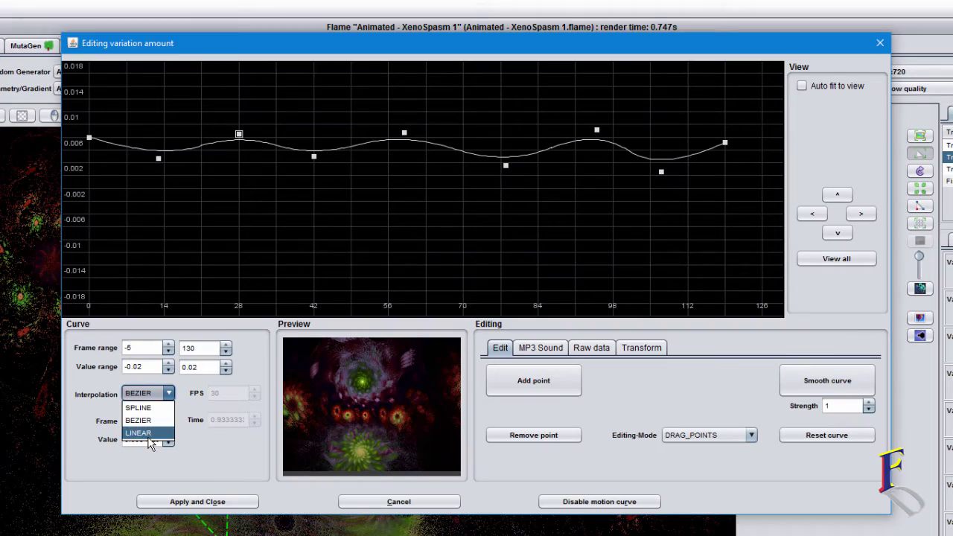
click(259, 362)
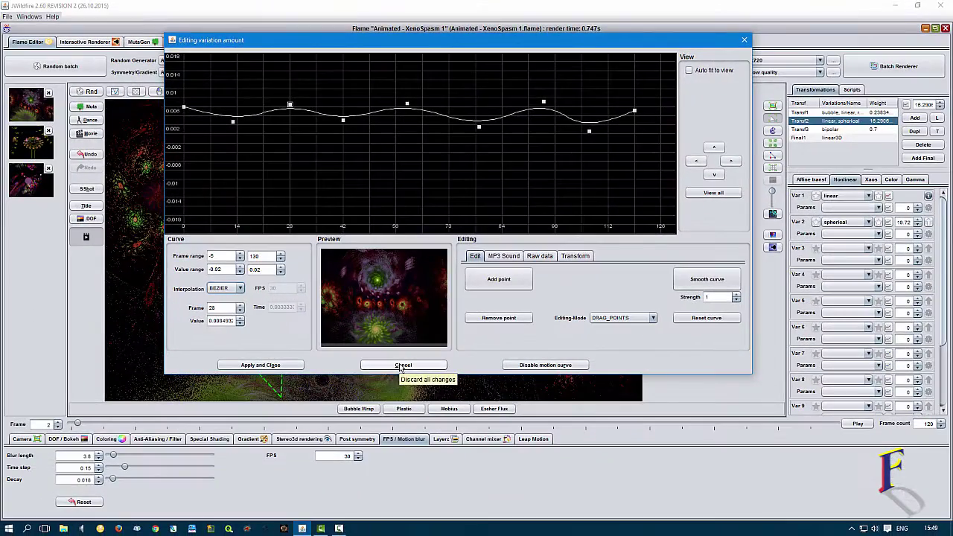
click(397, 503)
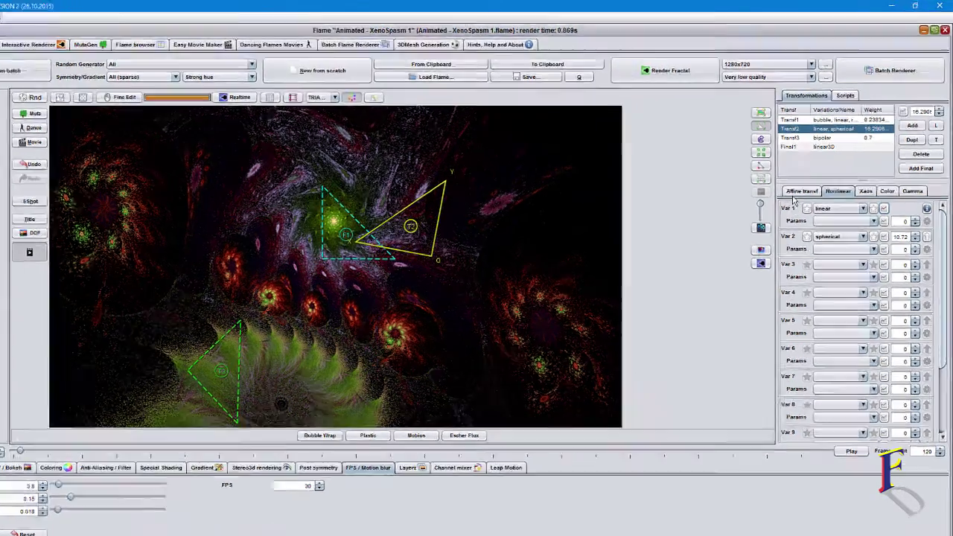
- Open Transf2's xyRotate motion curve in the affine settings, try dragging its frame 94 point, and discard the changes
click(810, 179)
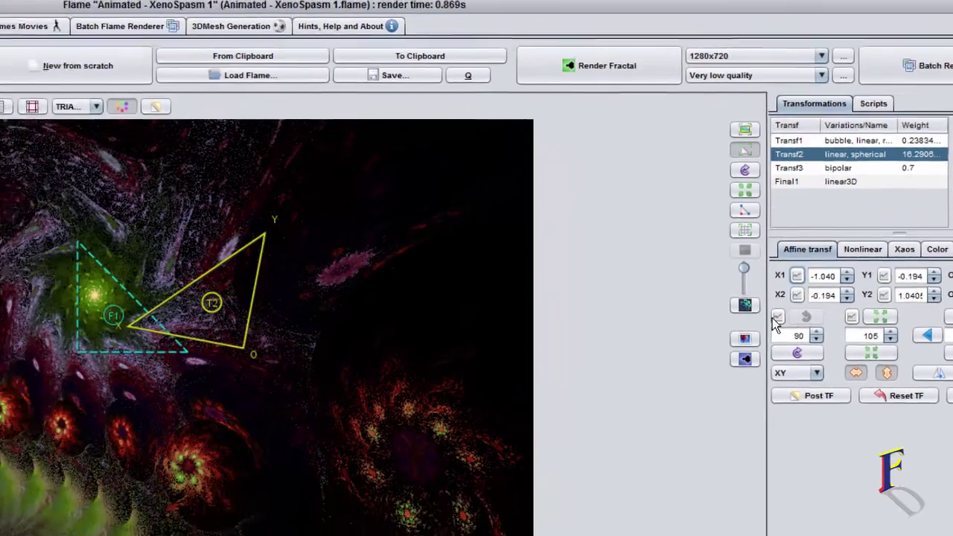
click(684, 372)
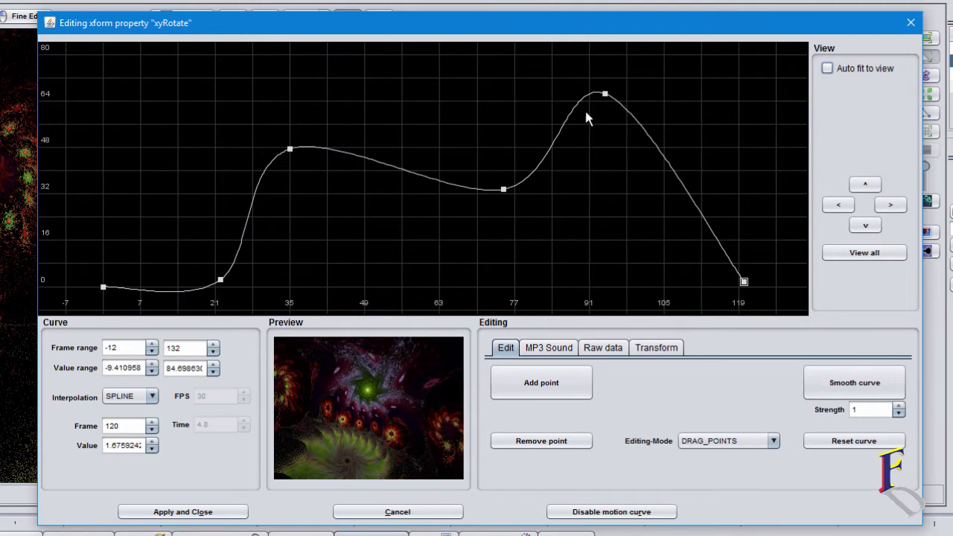
click(605, 94)
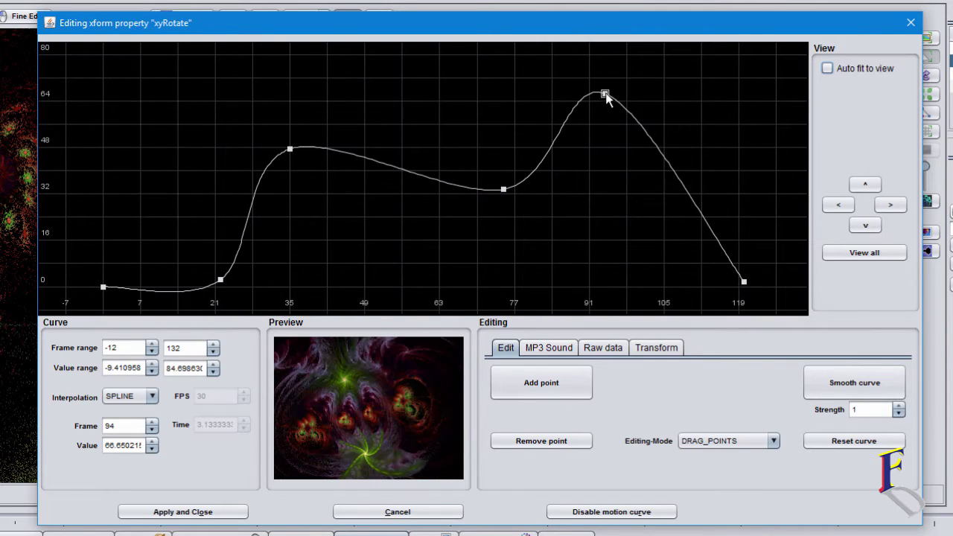
drag(603, 168, 612, 110)
click(380, 512)
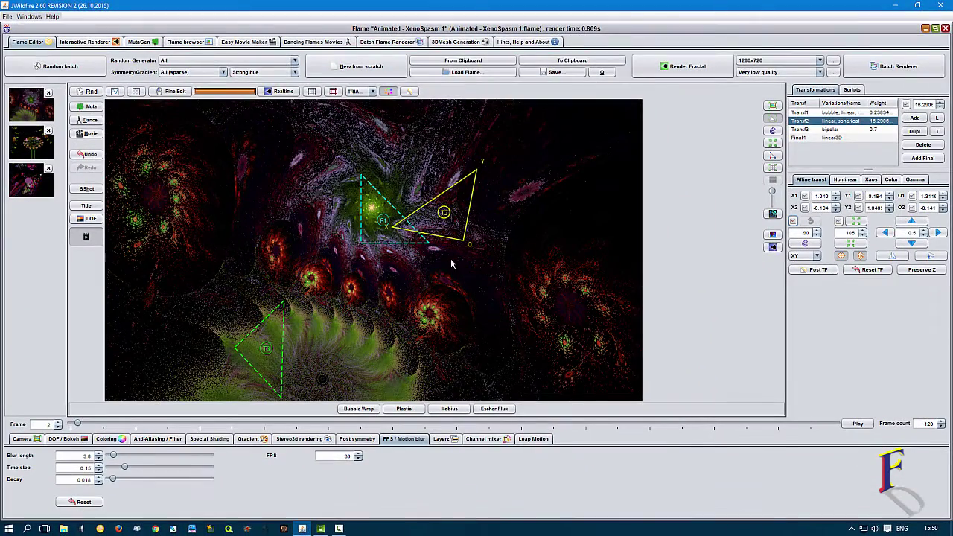
- Rotate Transf2's triangle slightly in the flame preview using the rotate-triangle mode
click(774, 130)
drag(544, 208, 506, 218)
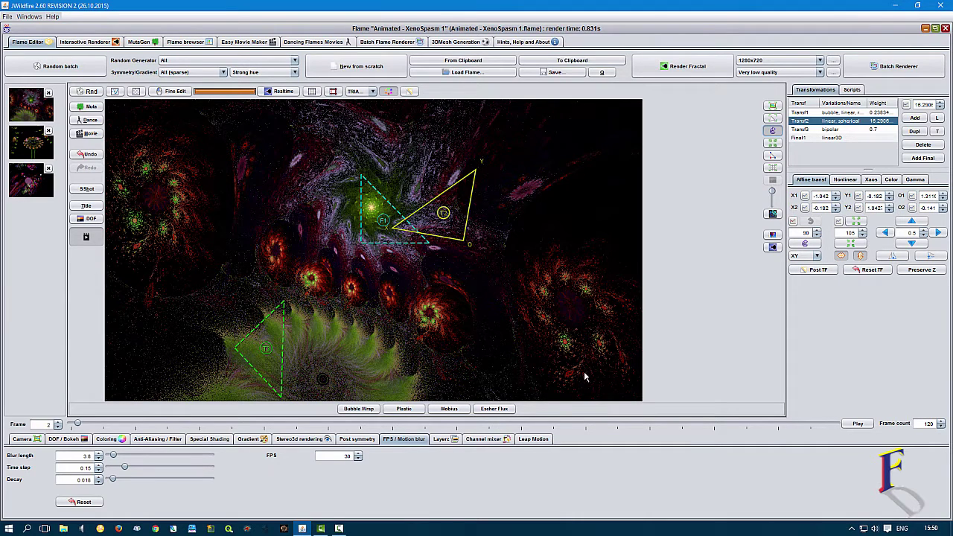
- Select Transf1 and rescale the triangle view until its triangle fits inside the flame preview
click(846, 113)
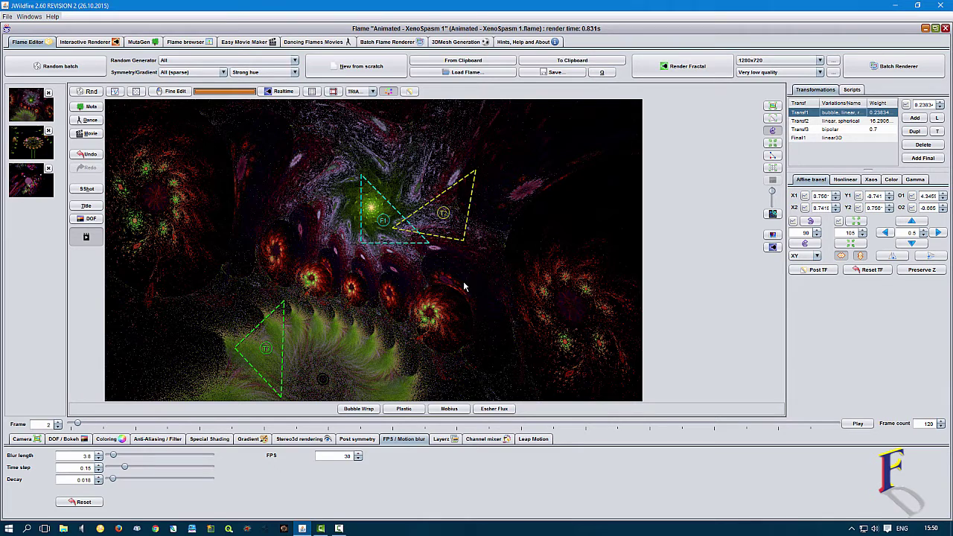
click(774, 171)
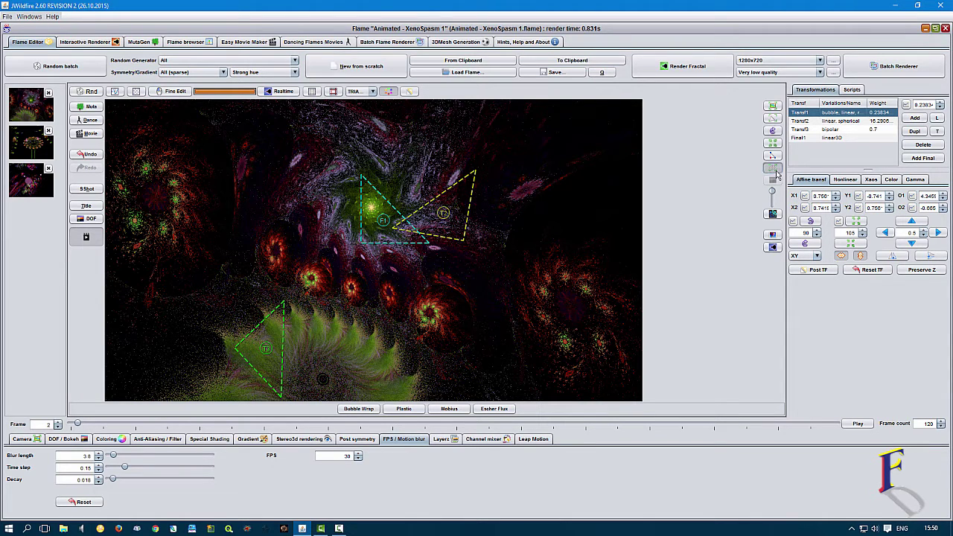
drag(536, 188, 497, 192)
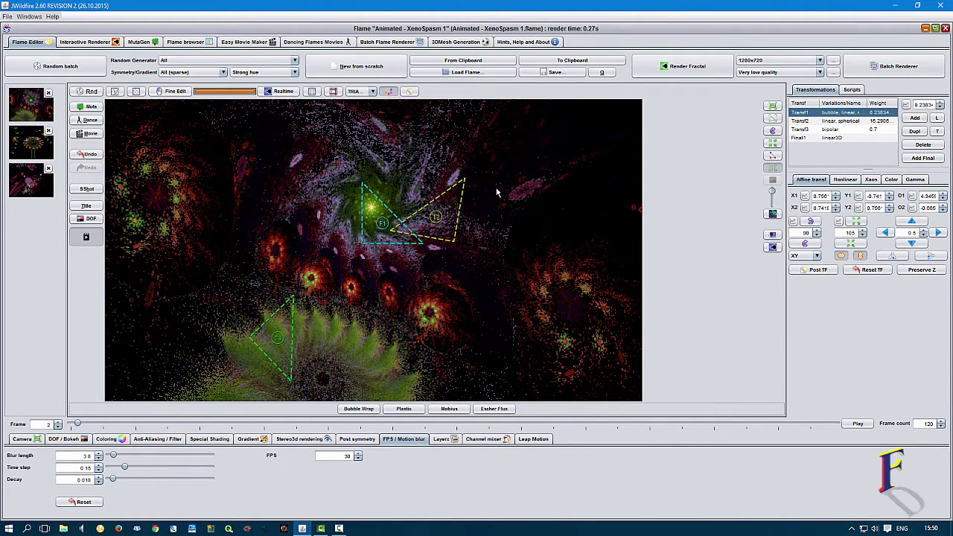
scroll(497, 193, down, 2)
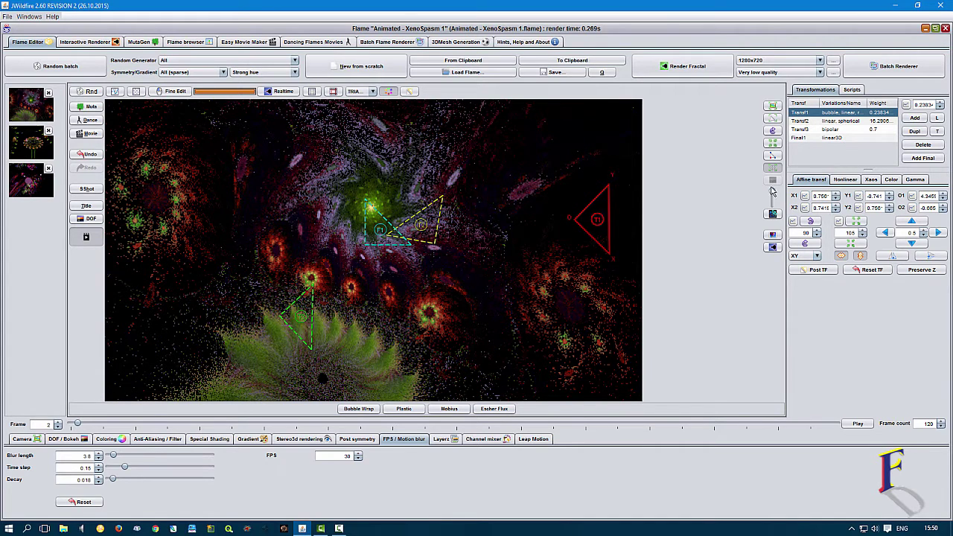
- Rotate Transf1's triangle in the flame preview using the rotate-triangle mode
click(776, 132)
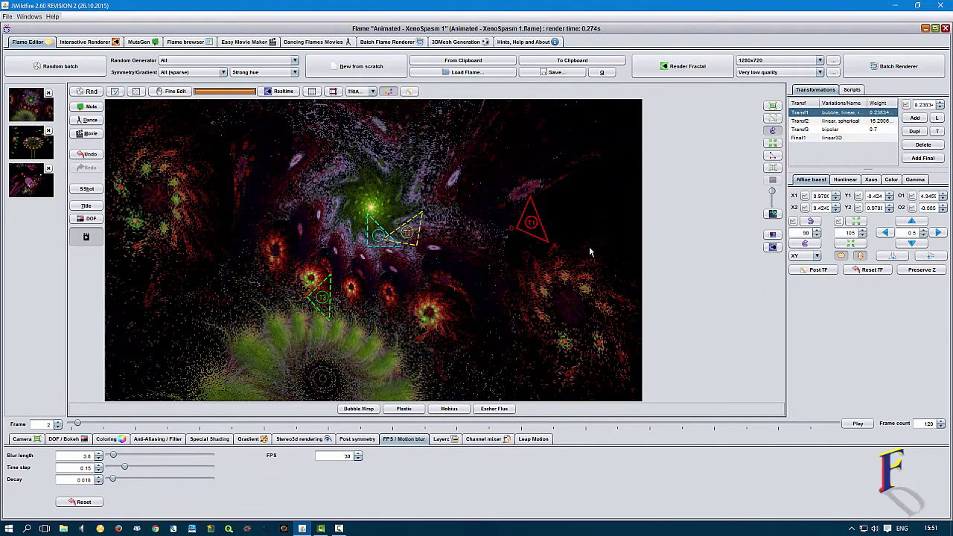
drag(595, 251, 339, 358)
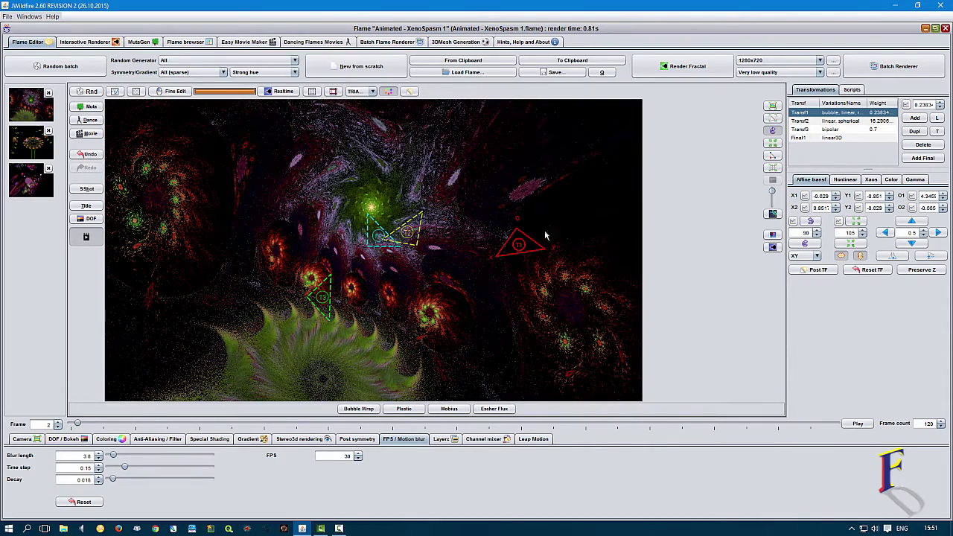
drag(563, 276, 514, 274)
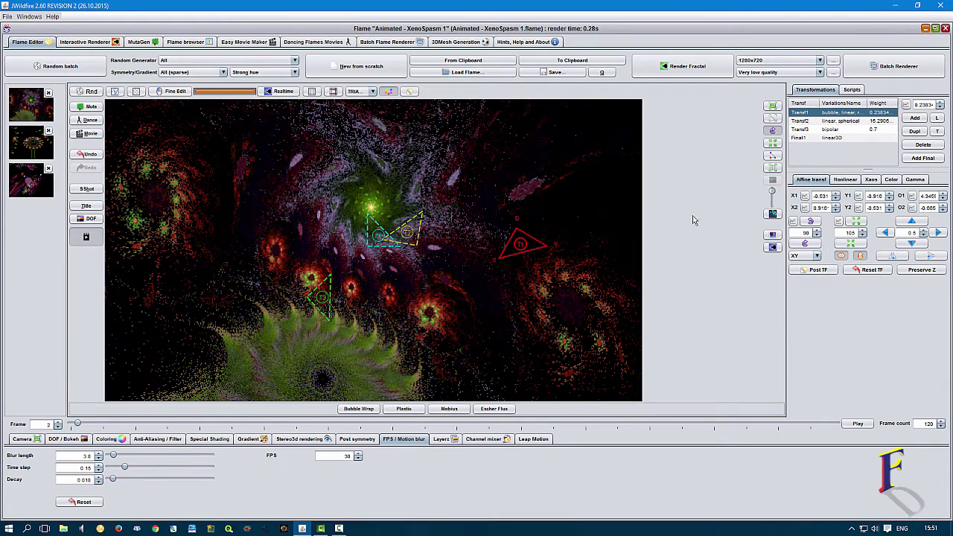
- Open Transf1's xyRotate motion curve and add a point at about frame 111 with a value of about -5
click(794, 222)
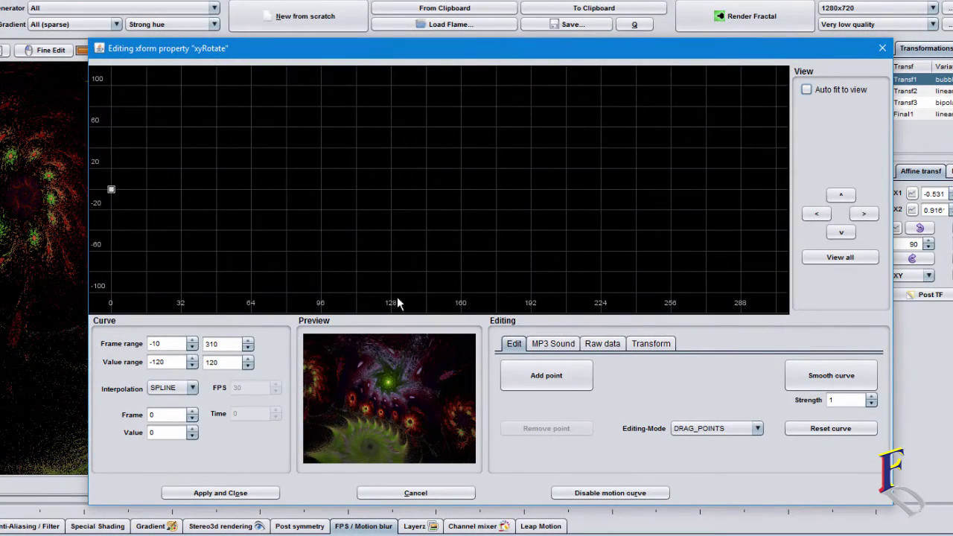
click(530, 383)
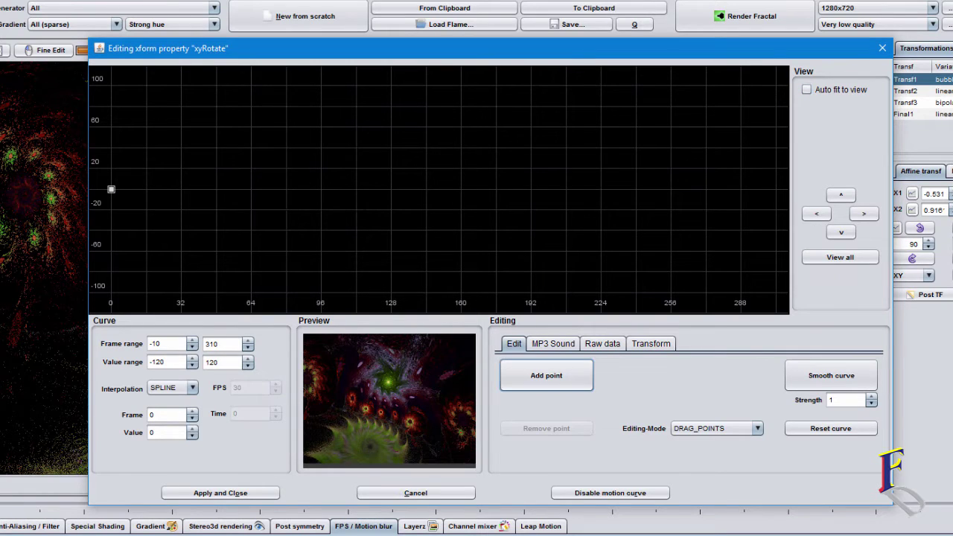
click(354, 201)
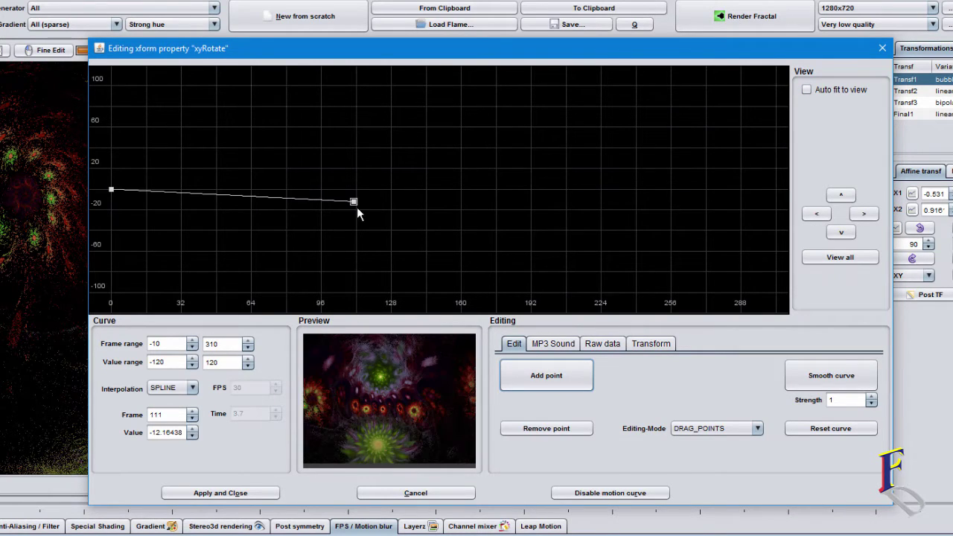
drag(361, 191, 355, 199)
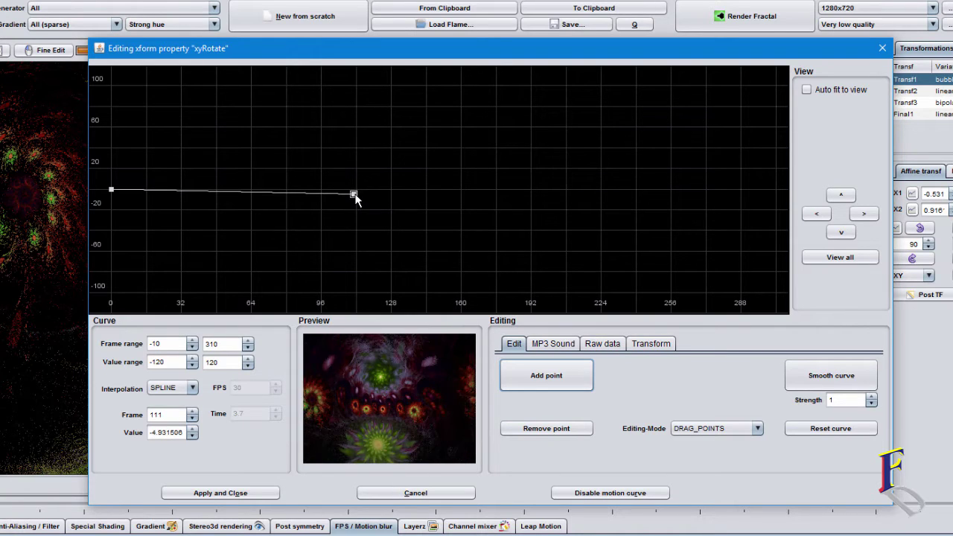
- Set the xyRotate curve's end point to frame 120 and fit the whole curve in the view
click(111, 191)
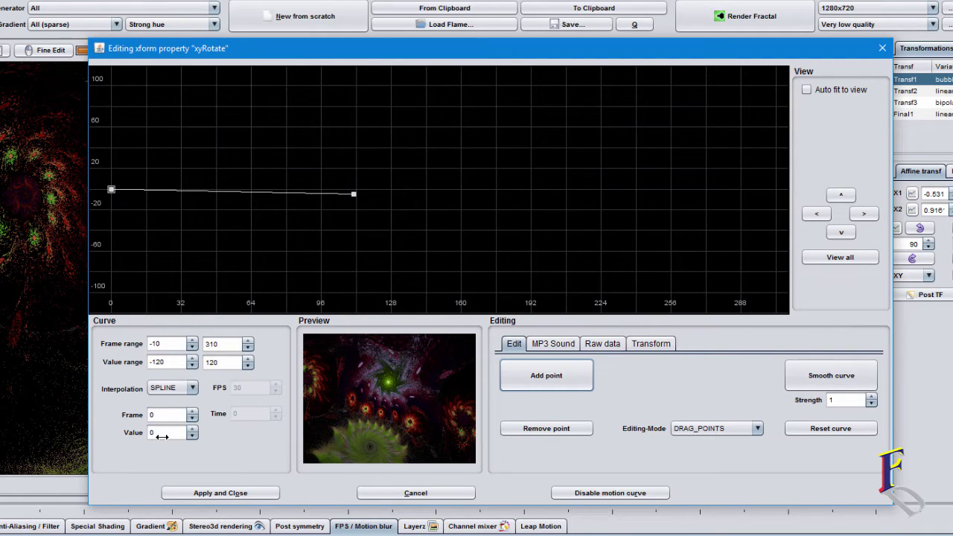
click(355, 196)
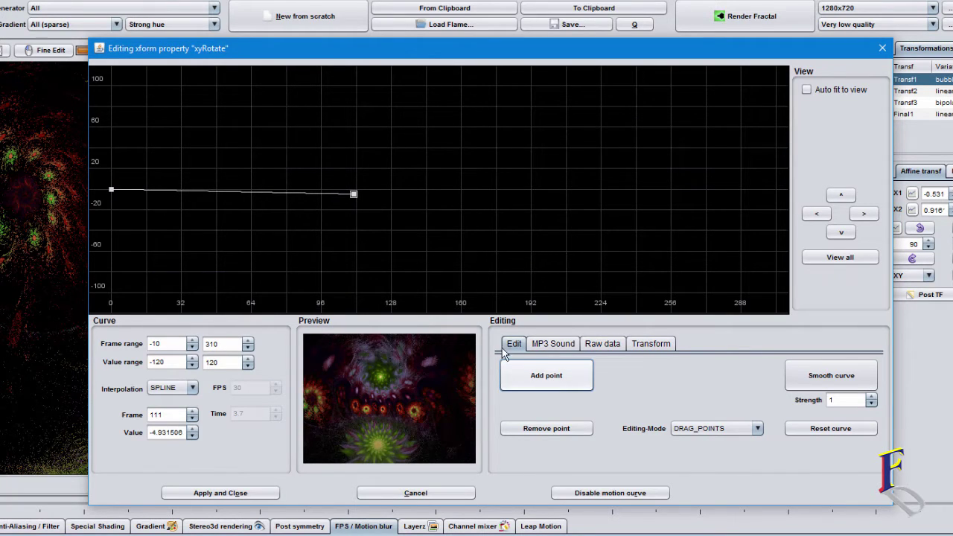
double_click(178, 416)
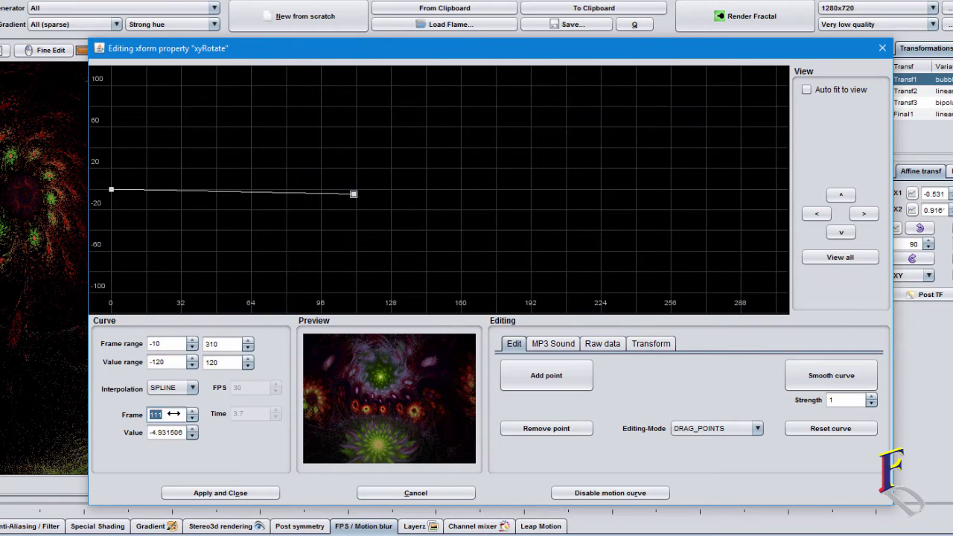
text(120)
key(Return)
click(840, 257)
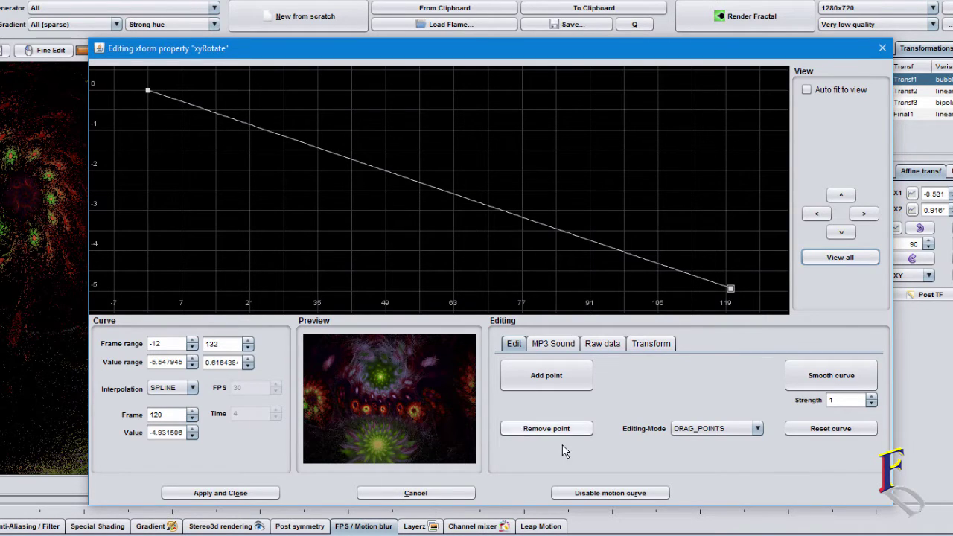
- Add two points to the xyRotate curve, at about frame 16 with value -2.4 and about frame 43 with value 0.5
click(522, 372)
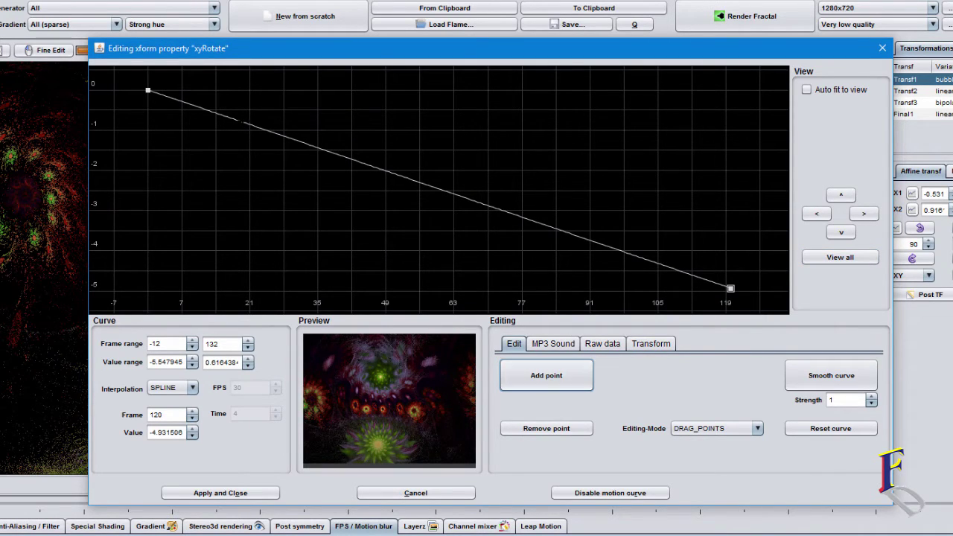
click(230, 119)
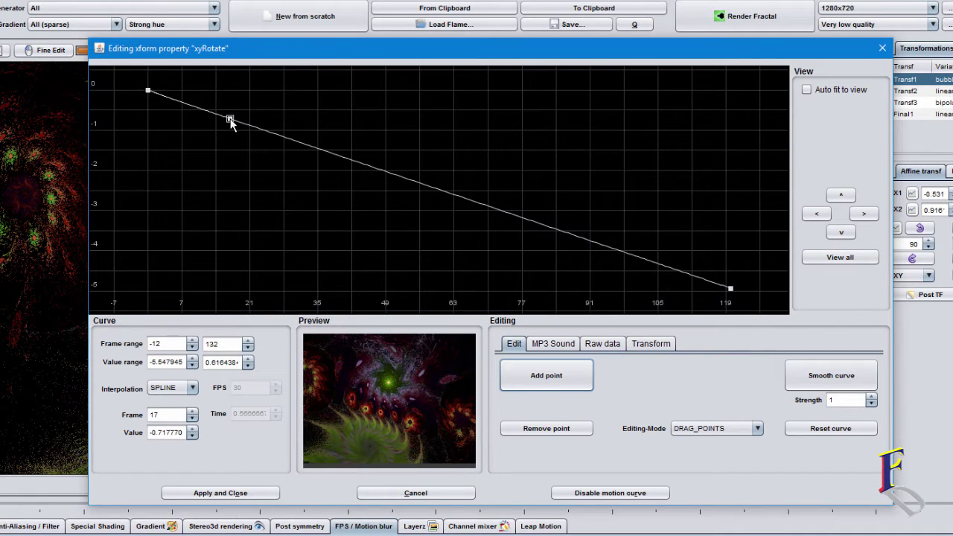
drag(216, 170, 225, 188)
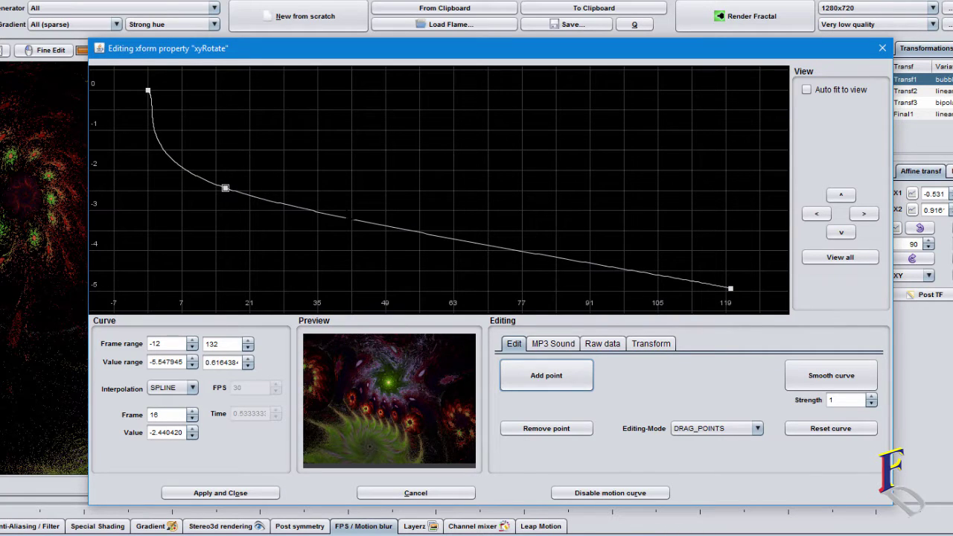
click(347, 219)
drag(353, 132, 358, 69)
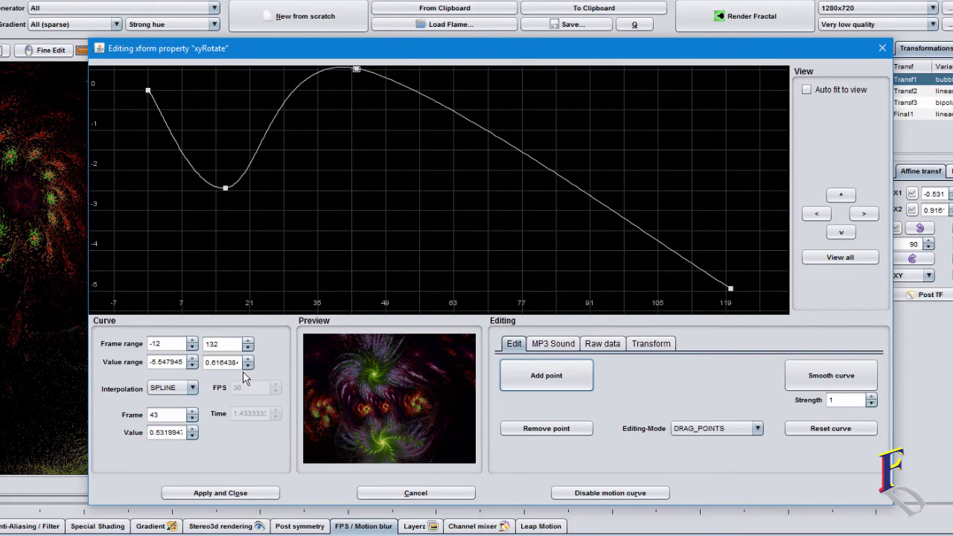
- Set the displayed value range of the xyRotate curve to -100 through 100
double_click(177, 362)
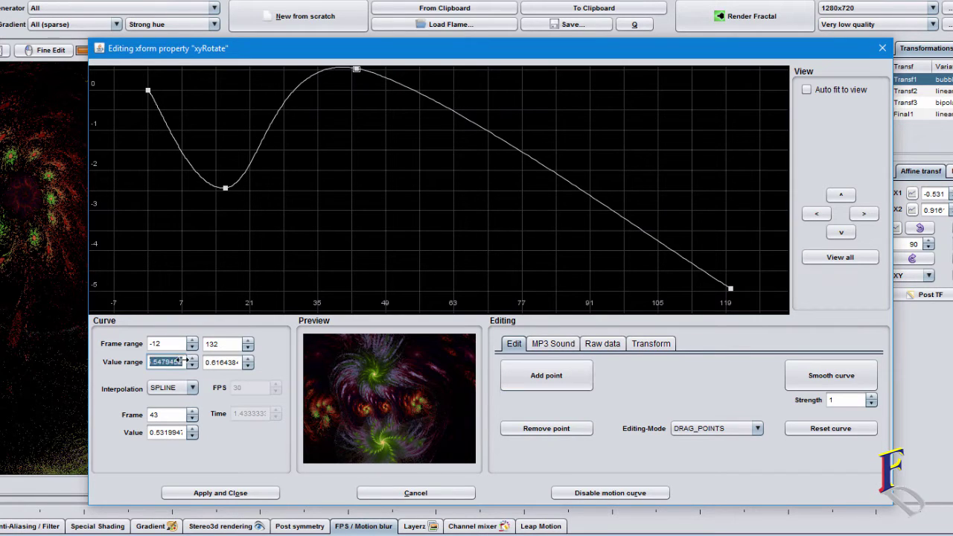
text(-100)
double_click(218, 362)
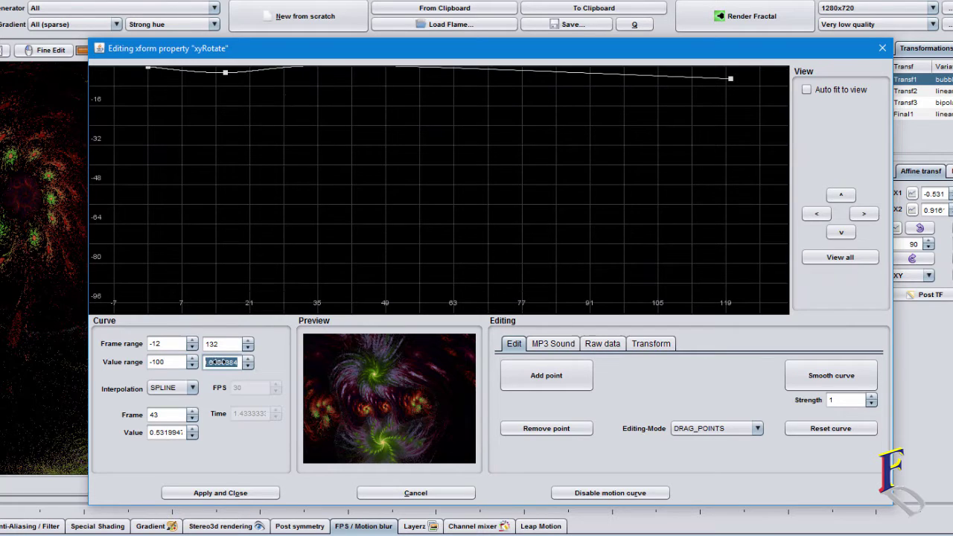
text(100)
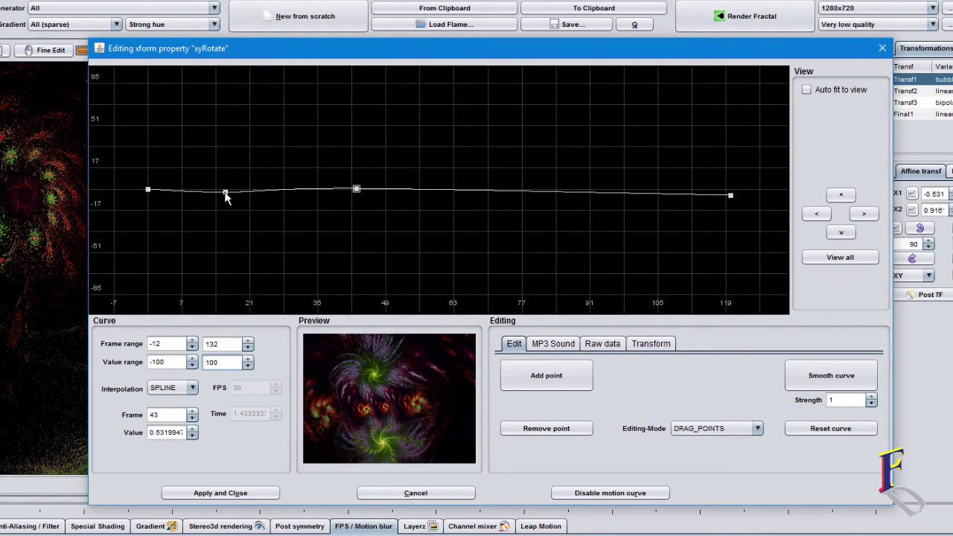
- Move the curve's second point to about frame 14, value -91, and its third point to about frame 42, value 57
drag(223, 231, 216, 305)
drag(394, 196, 354, 192)
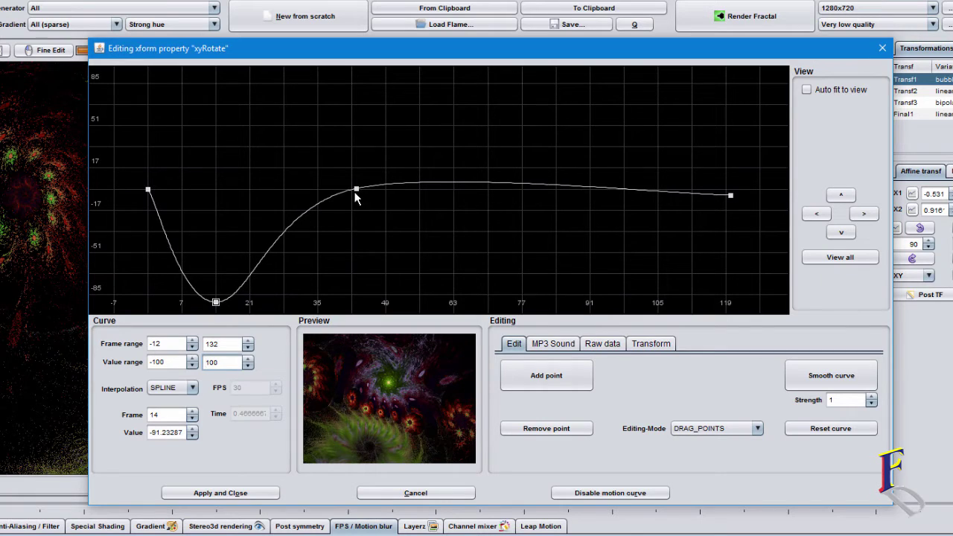
click(354, 118)
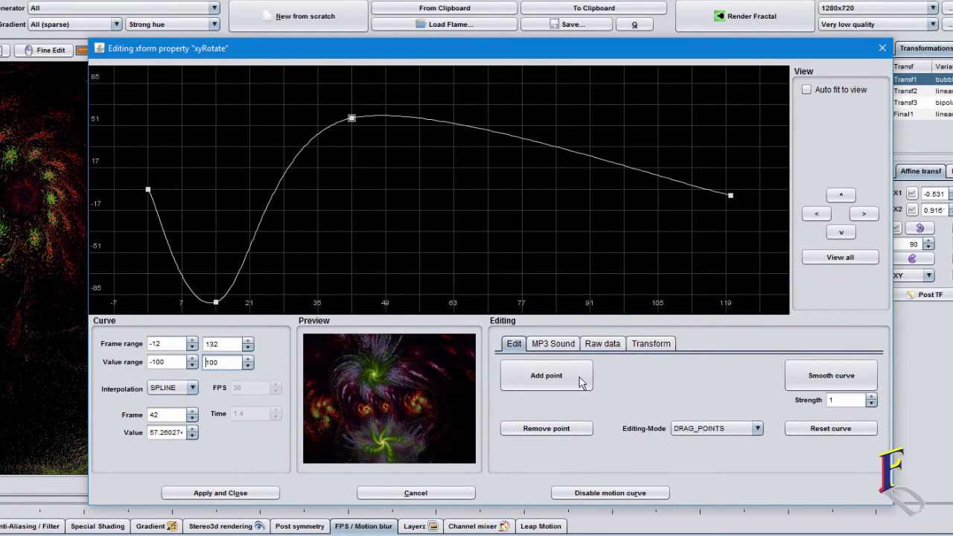
- Add a point between the curve's third point and end point, and lower it to about frame 78, value -73
click(545, 375)
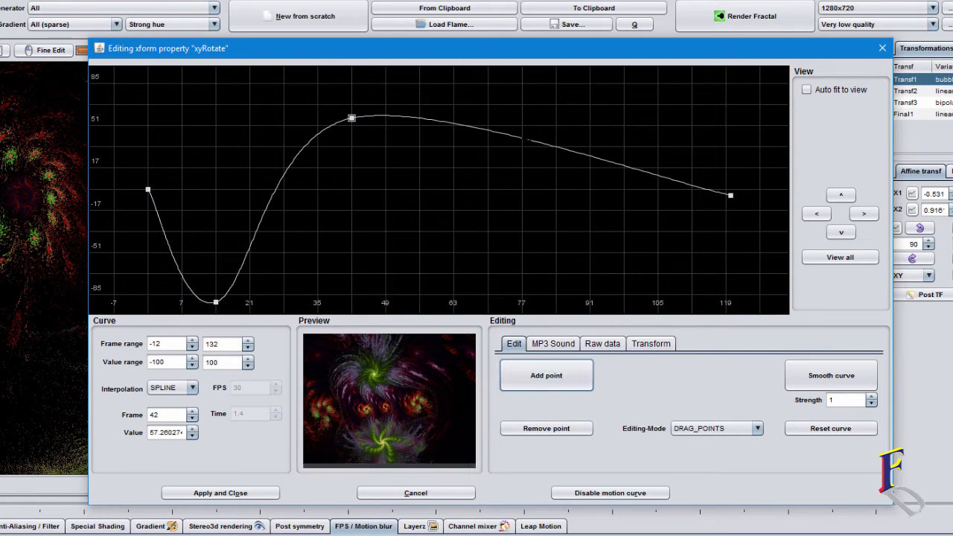
click(531, 142)
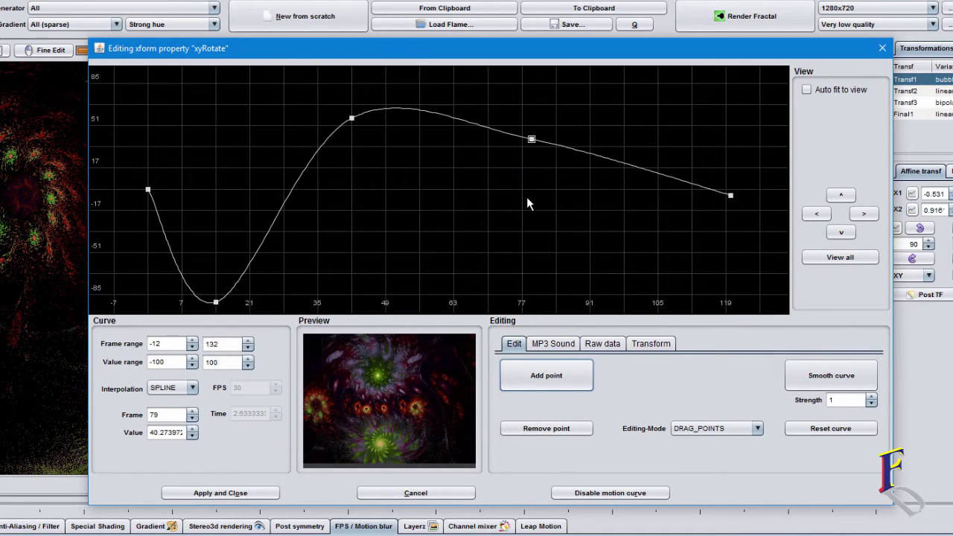
click(526, 223)
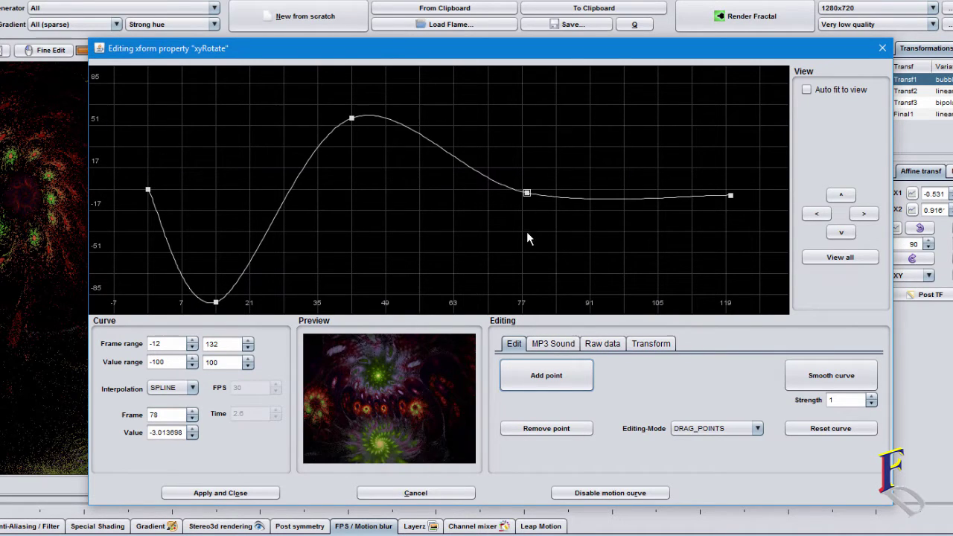
click(526, 277)
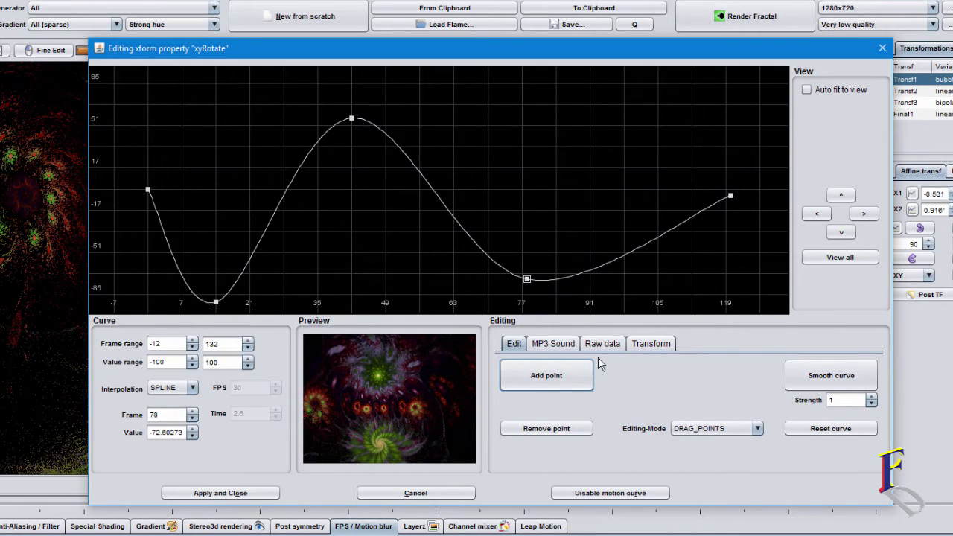
- Move the curve's end point to about frame 121, value -22, and apply the xyRotate motion curve
click(730, 196)
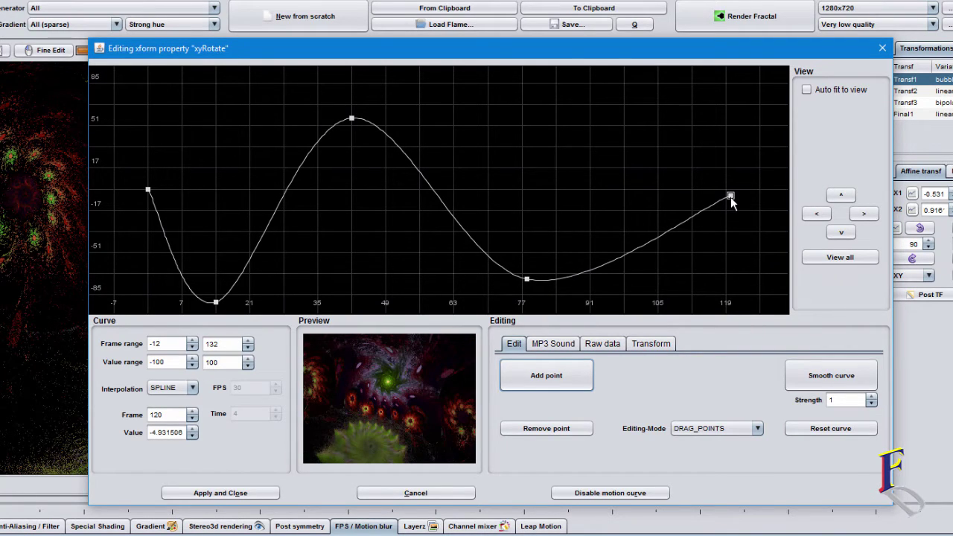
drag(731, 207, 725, 219)
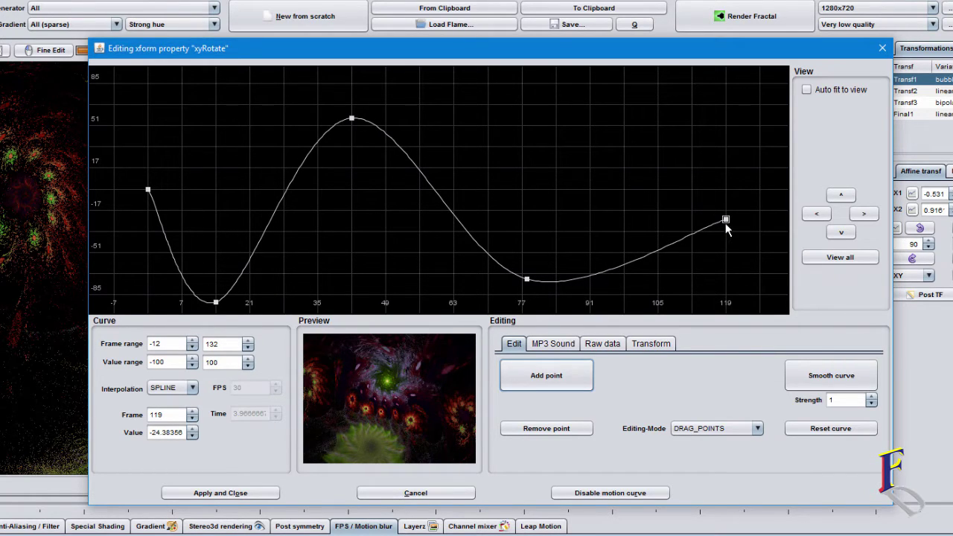
drag(736, 216, 736, 216)
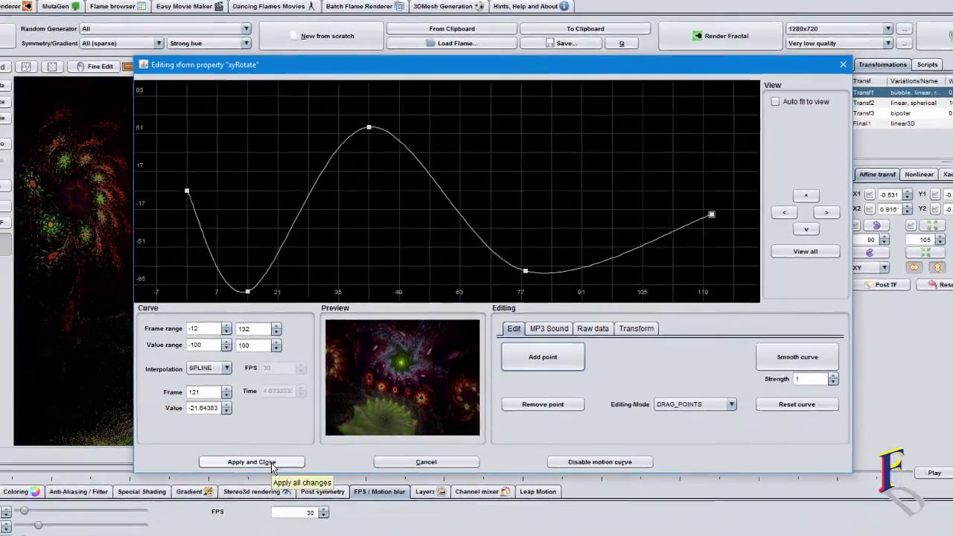
click(244, 497)
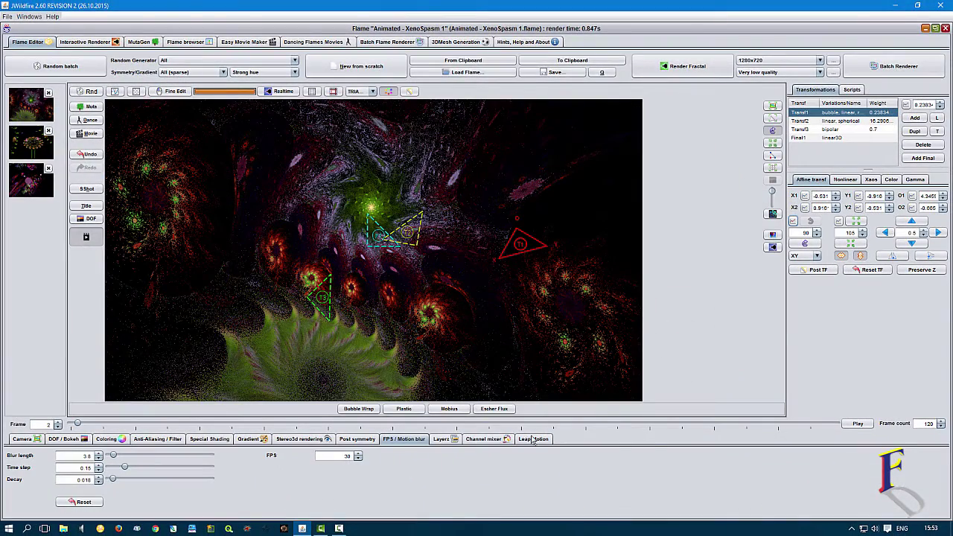
- Play the flame animation and set the motion blur length to 0
click(857, 423)
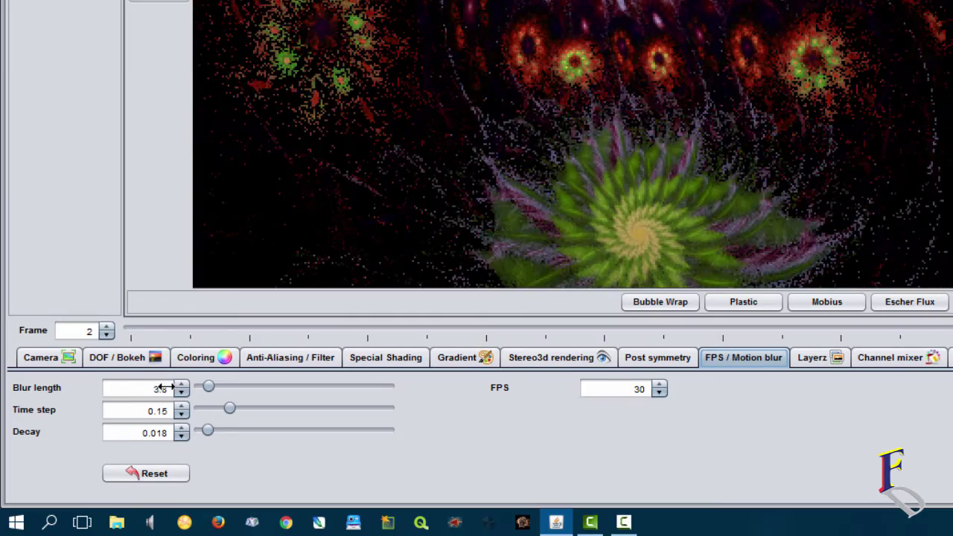
drag(159, 387, 158, 390)
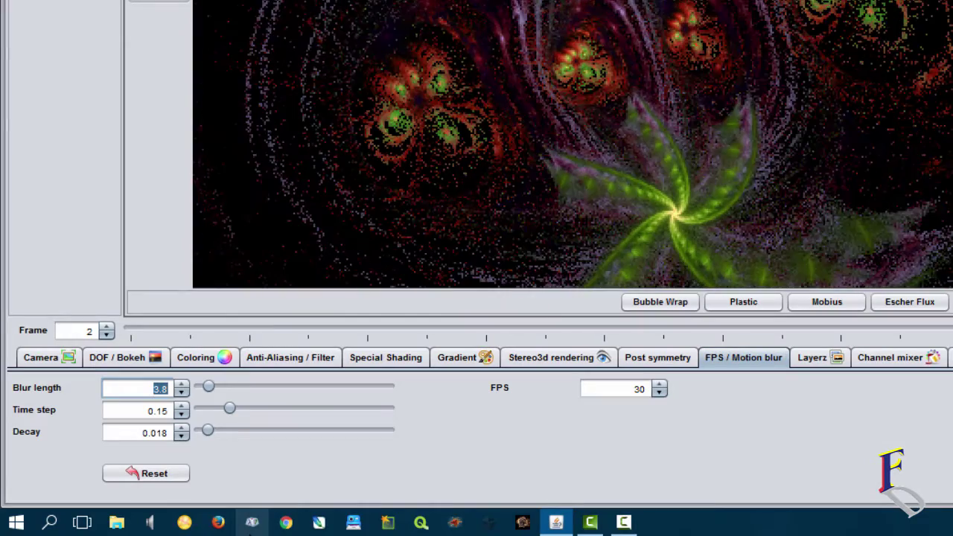
text(0)
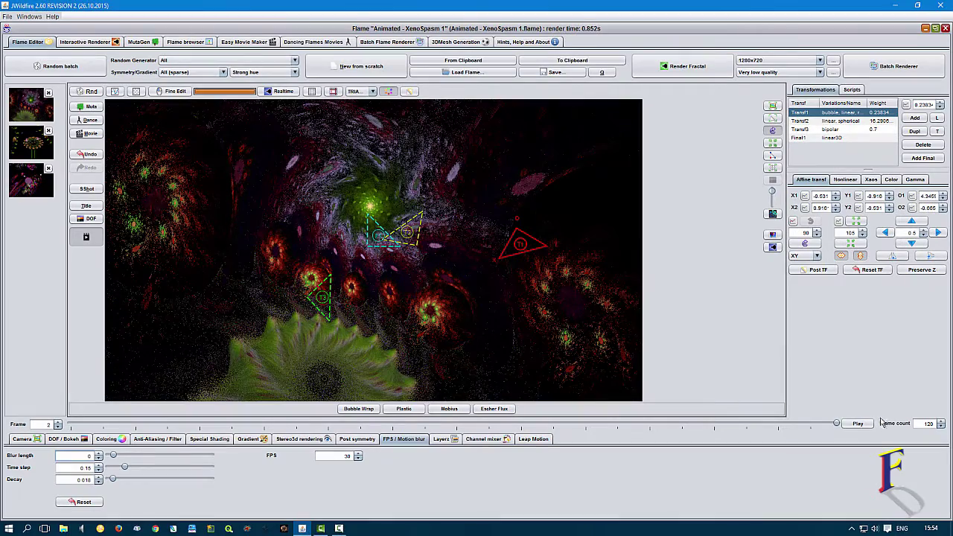
- Replay the animation and adjust the motion blur length to 0 during playback
click(858, 423)
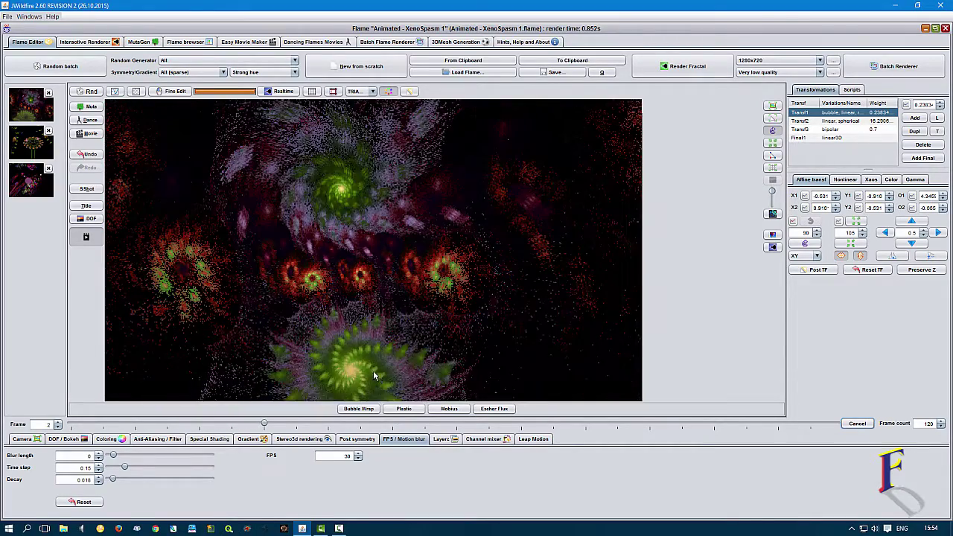
click(98, 455)
click(97, 460)
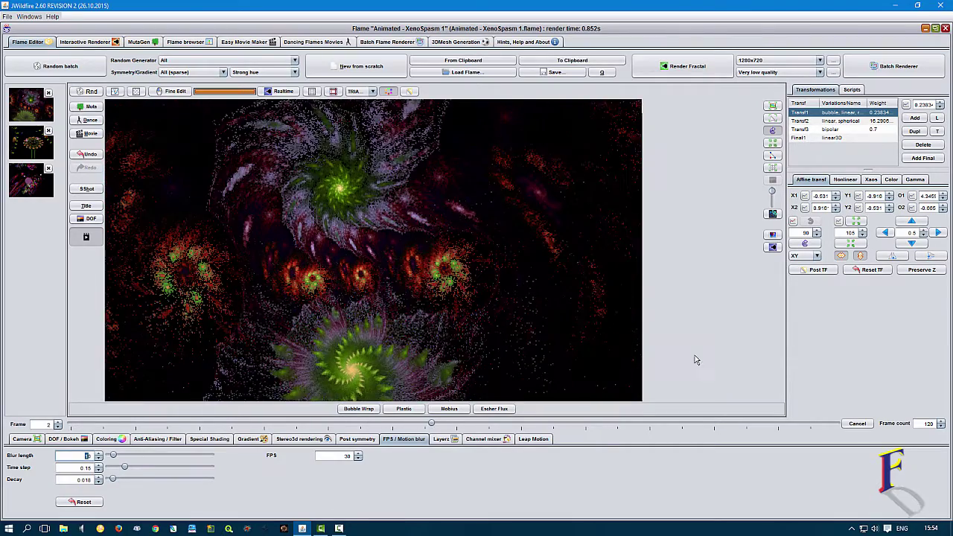
- Stop the playback and scrub the timeline to frame 23
click(858, 424)
drag(463, 423, 216, 425)
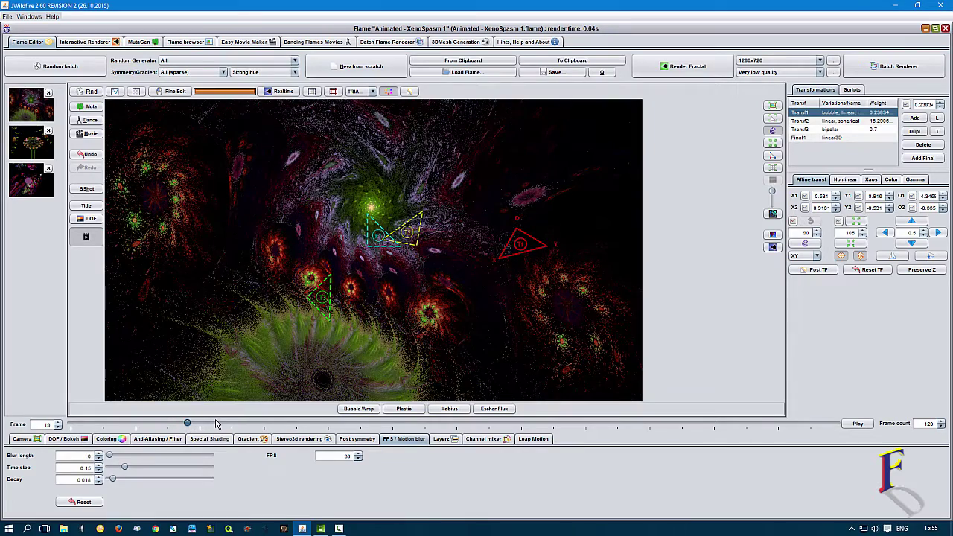
click(216, 425)
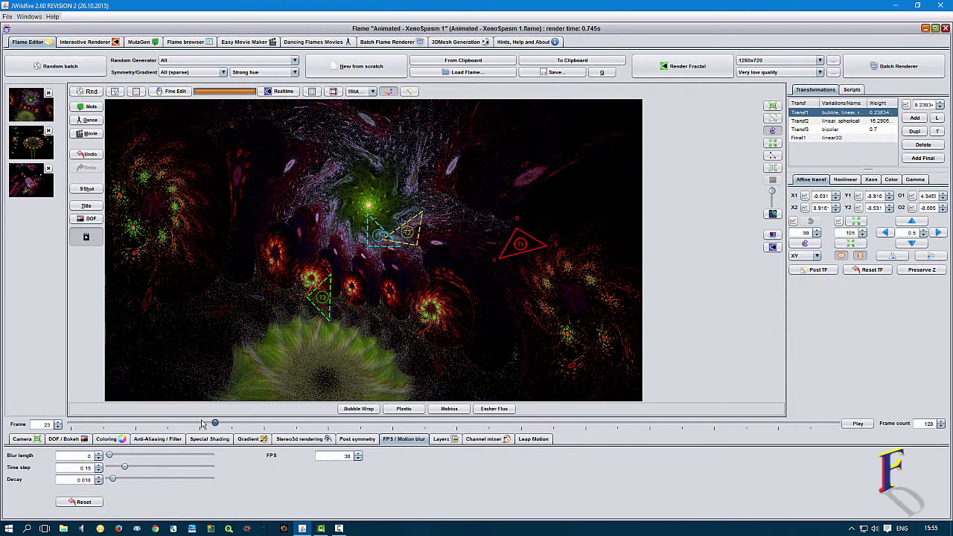
- Go to frame 21, try a motion blur length of 36.4 and lower it to 3
key(Left)
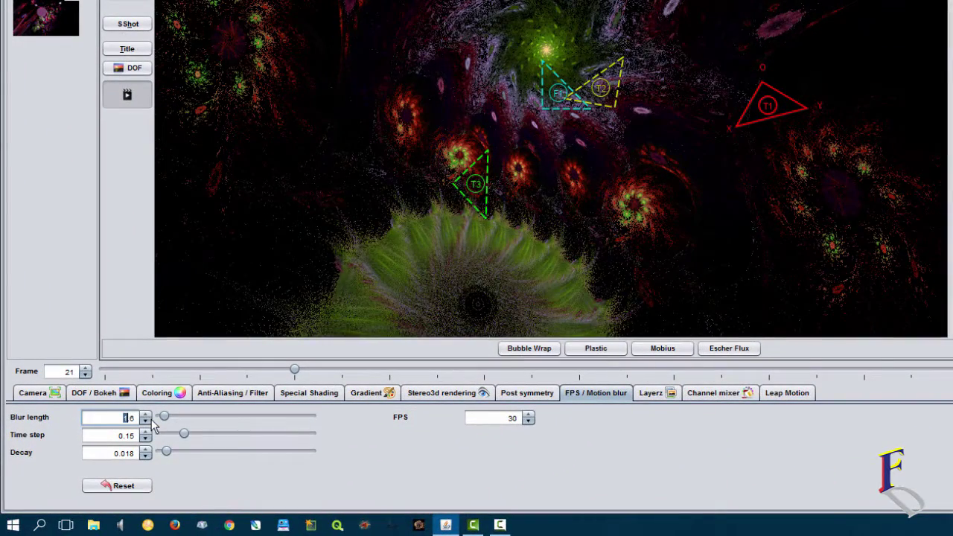
drag(171, 424, 180, 426)
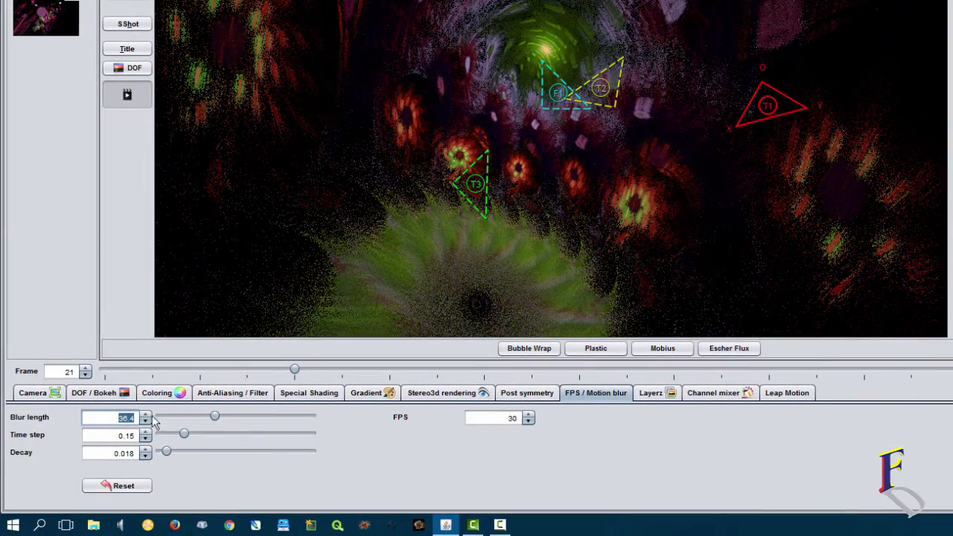
text(3)
drag(111, 419, 69, 420)
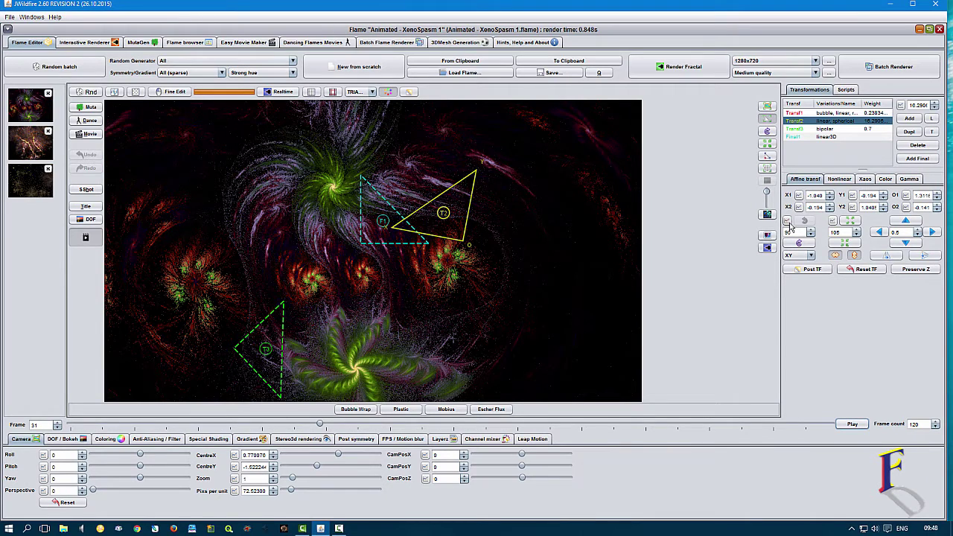
- Open and close the xyRotate motion curve without changes, and rotate the Transf2 triangle slightly in the preview
click(788, 221)
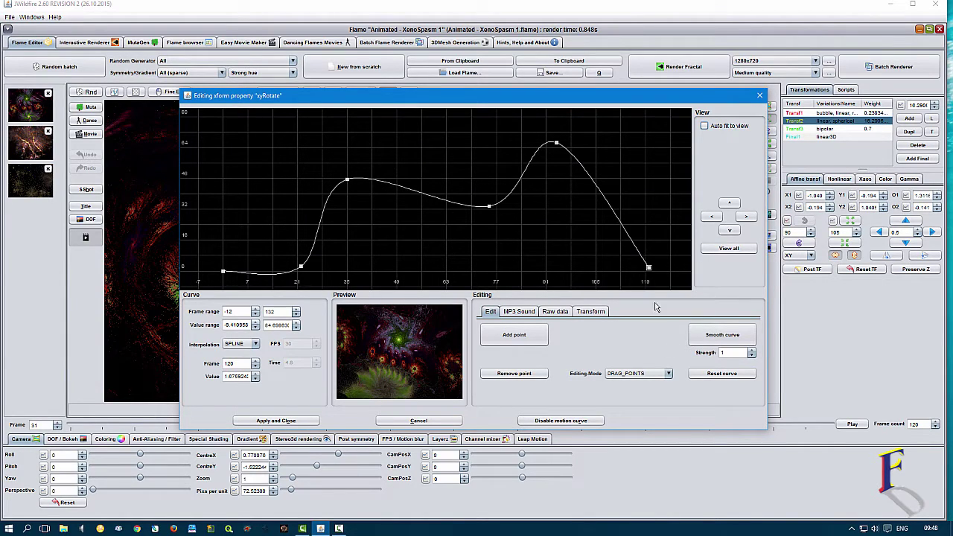
click(759, 95)
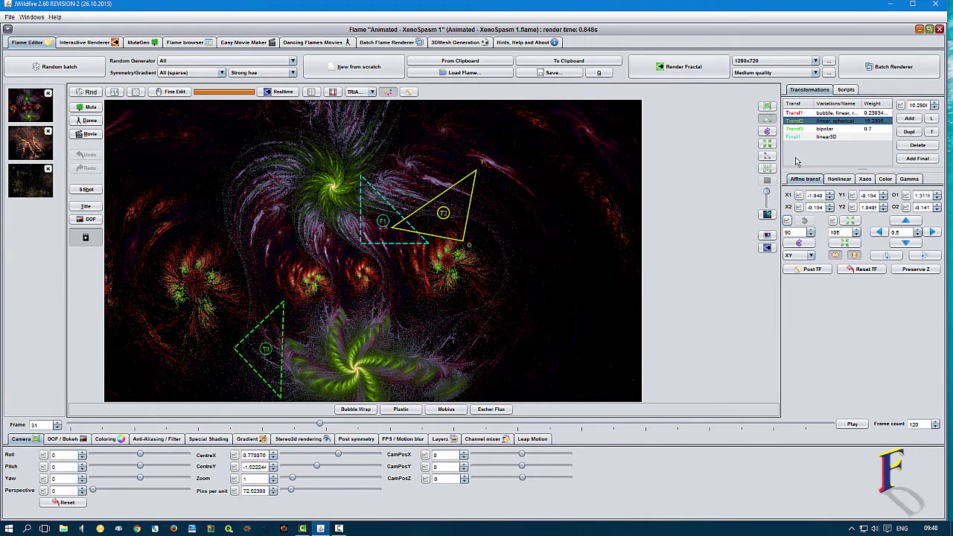
click(768, 131)
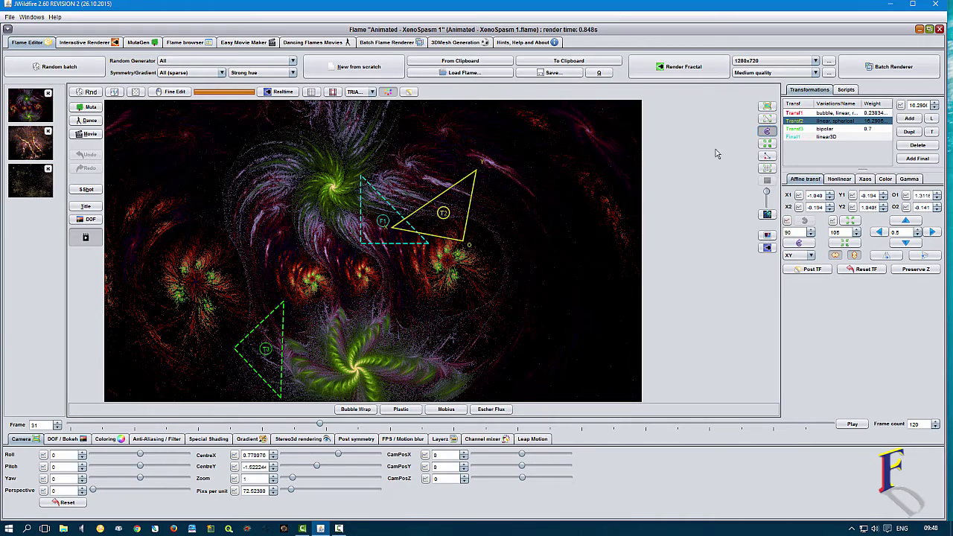
drag(477, 199, 556, 229)
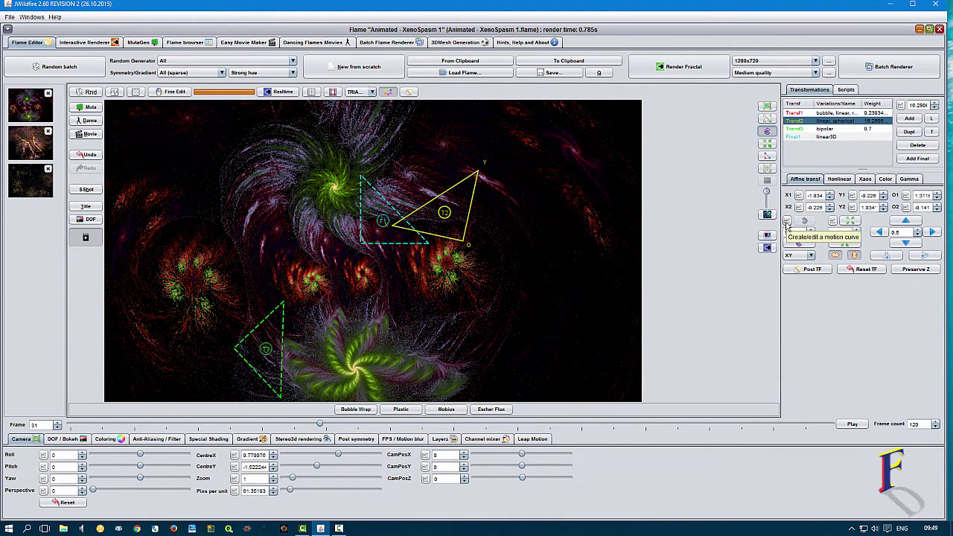
- Import "02-Sunky Mizard - Hit And Run (Bus Fuzzy Disco RMX).mp3" as the sound source for the Transf2 xyRotate motion curve
click(786, 222)
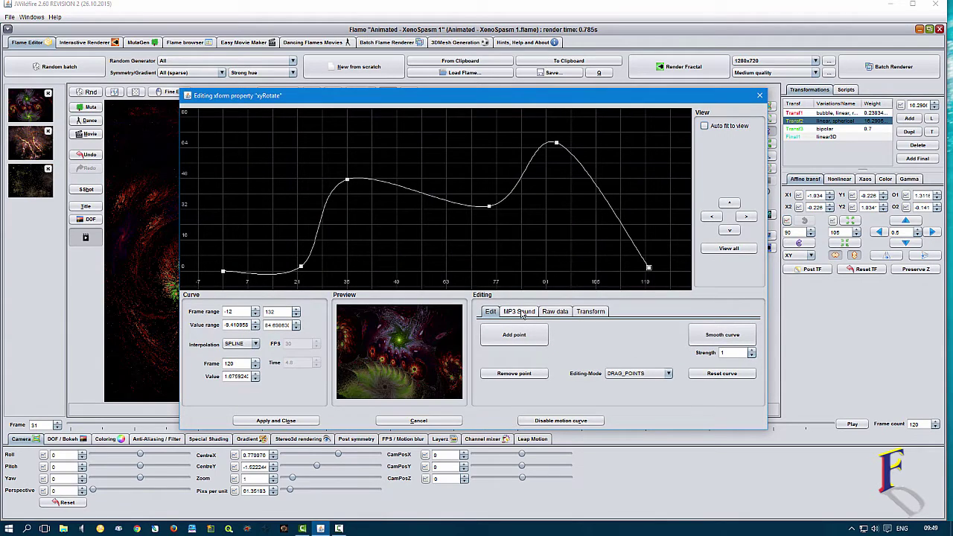
click(520, 312)
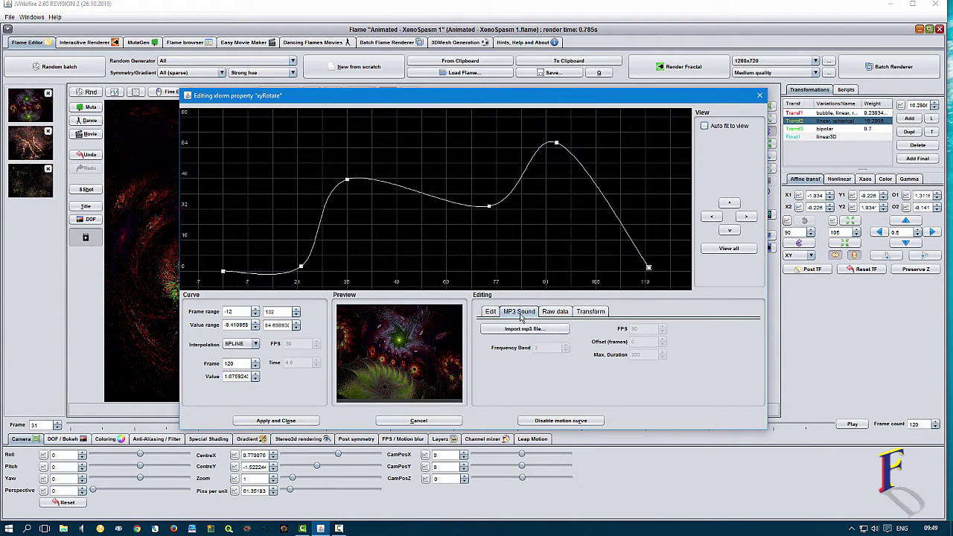
click(518, 330)
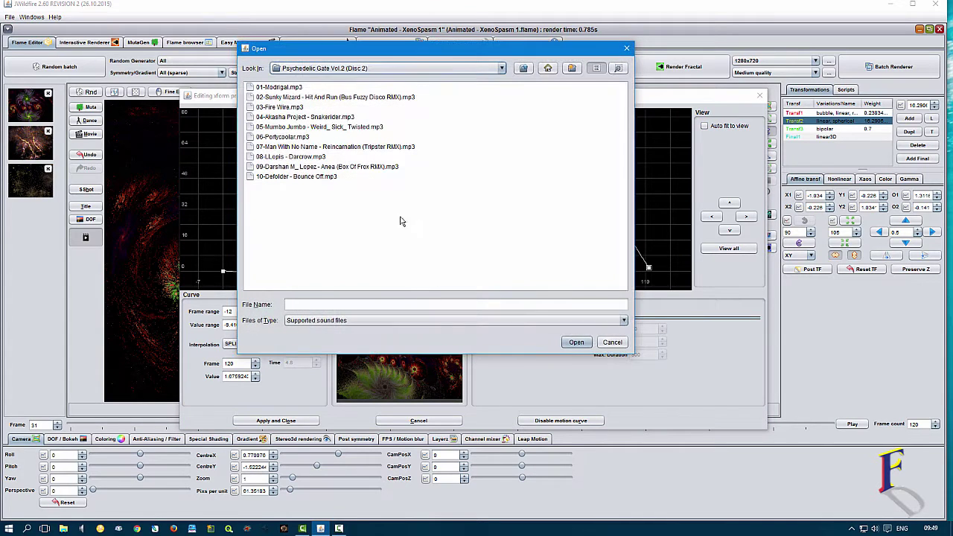
click(282, 88)
click(281, 98)
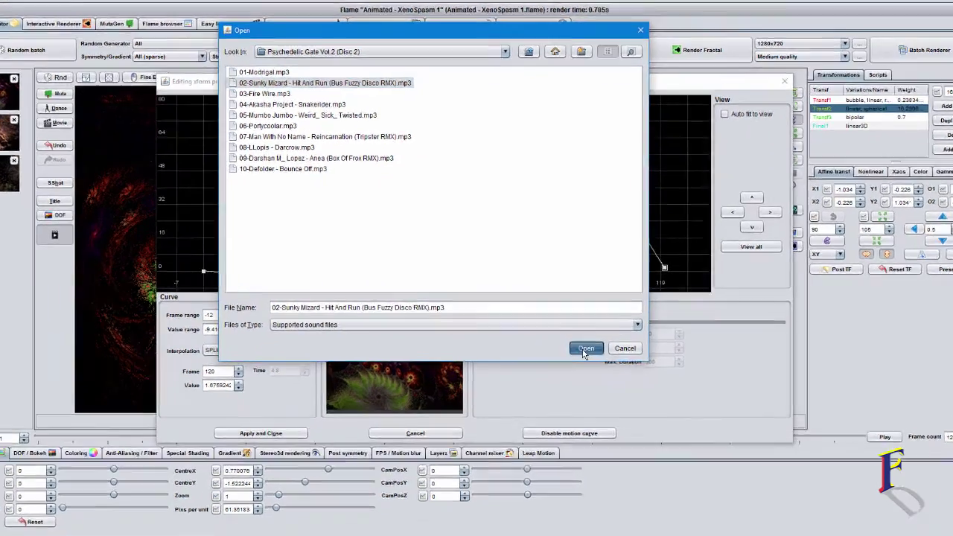
click(573, 344)
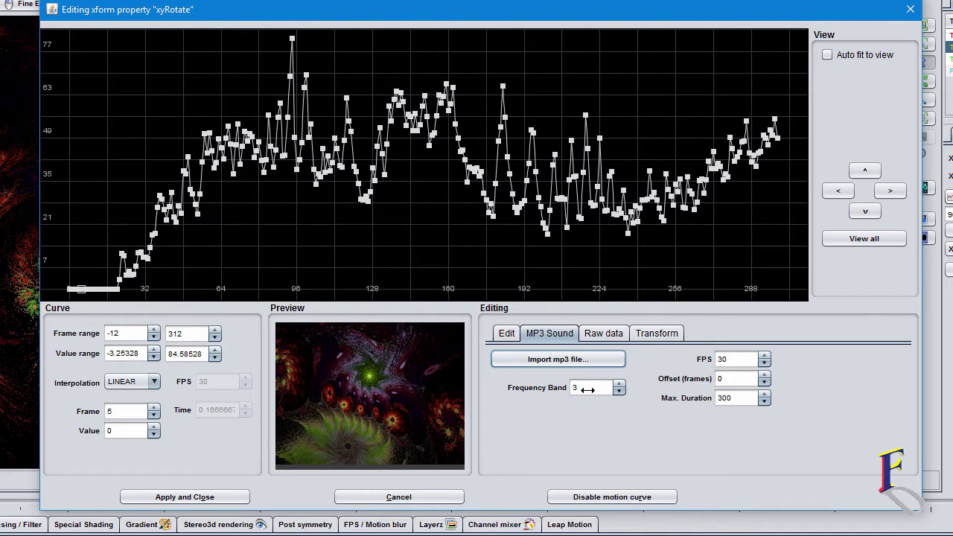
- Set the sound offset to 20 frames and raise the curve's point at frame 0 to about 4.4
click(729, 380)
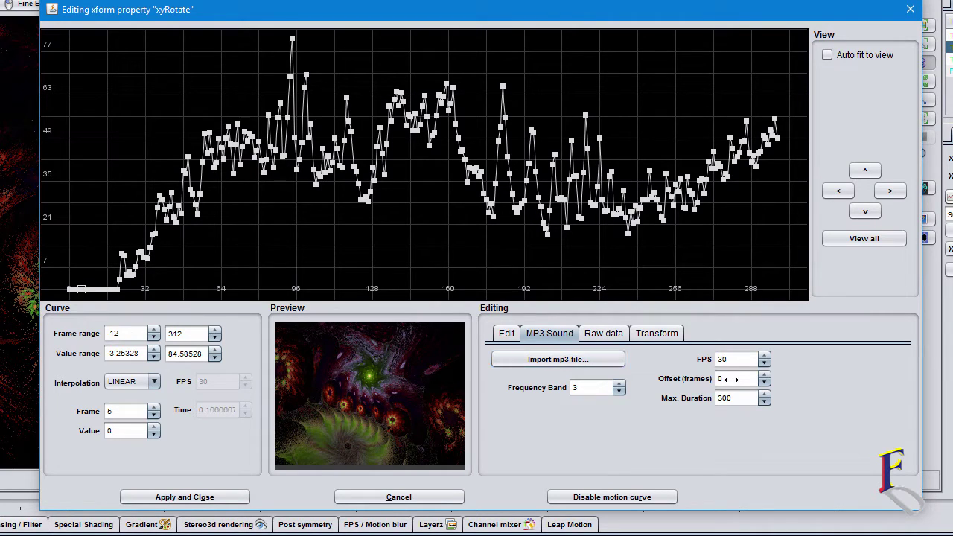
click(119, 285)
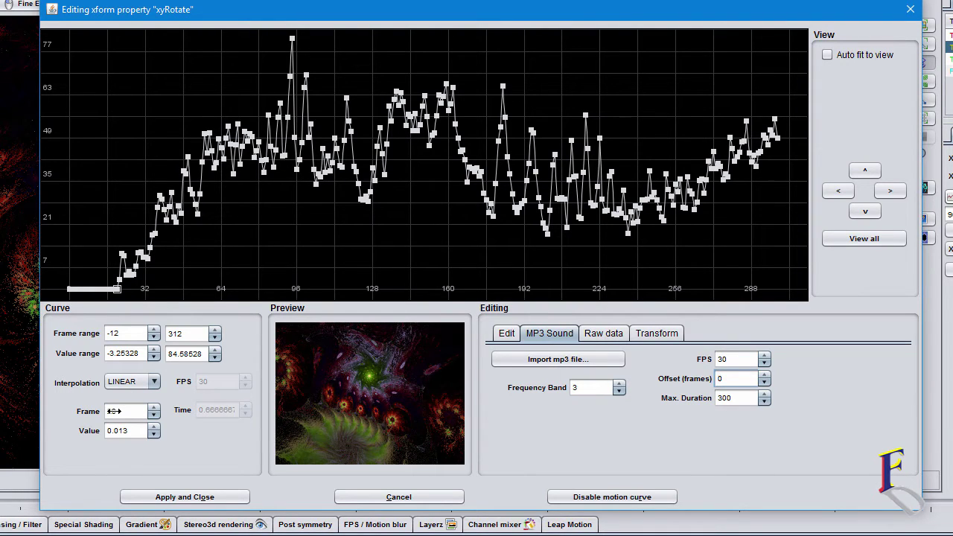
double_click(741, 384)
key(Return)
drag(70, 289, 70, 276)
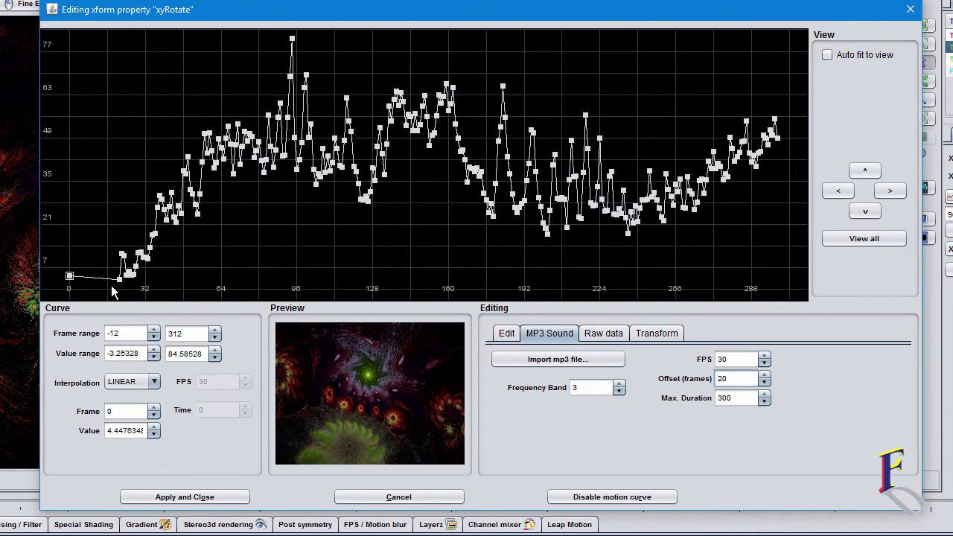
- Add a point to the flat opening part of the curve and move it to frame 11, value about 34.5
click(505, 332)
click(555, 376)
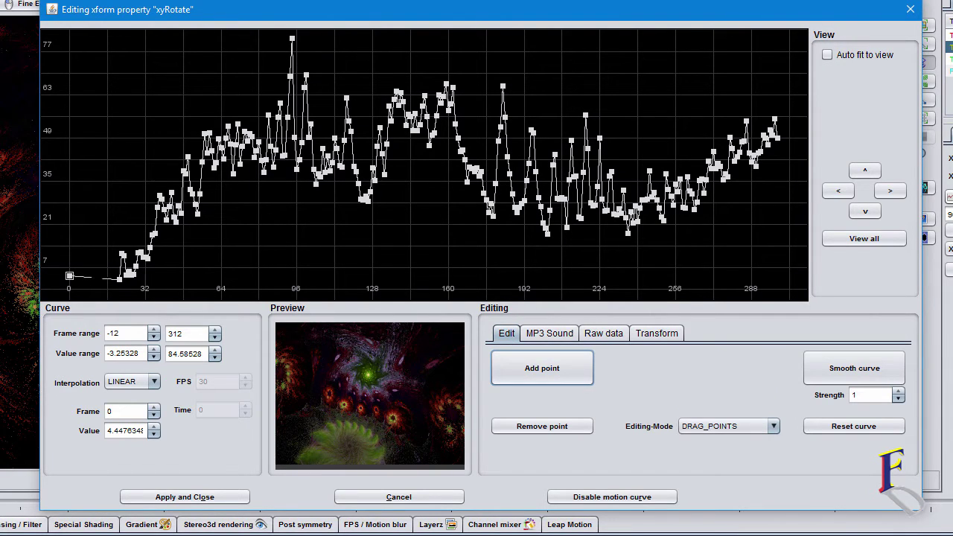
click(100, 278)
drag(97, 226, 96, 183)
- Apply the sound-driven xyRotate motion curve, and play and stop the flame animation
click(549, 335)
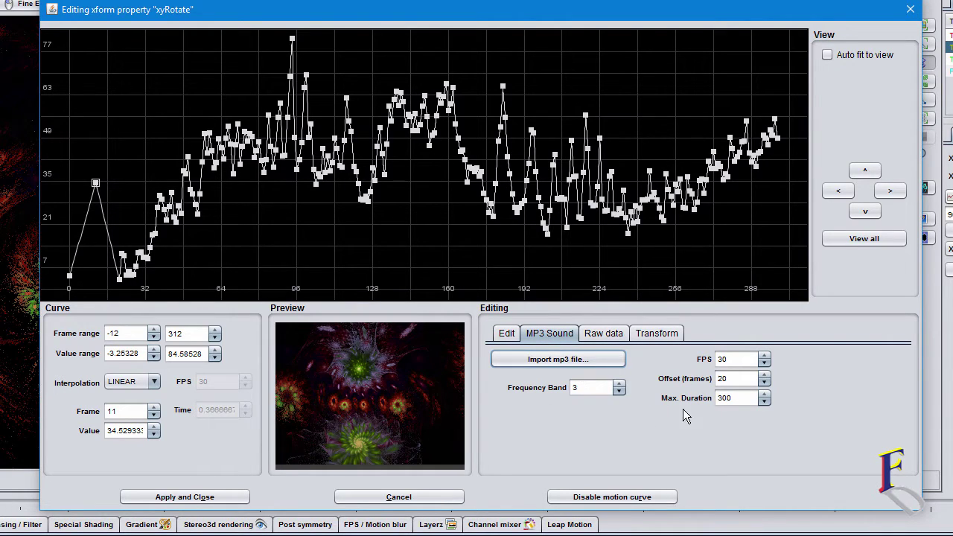
click(602, 336)
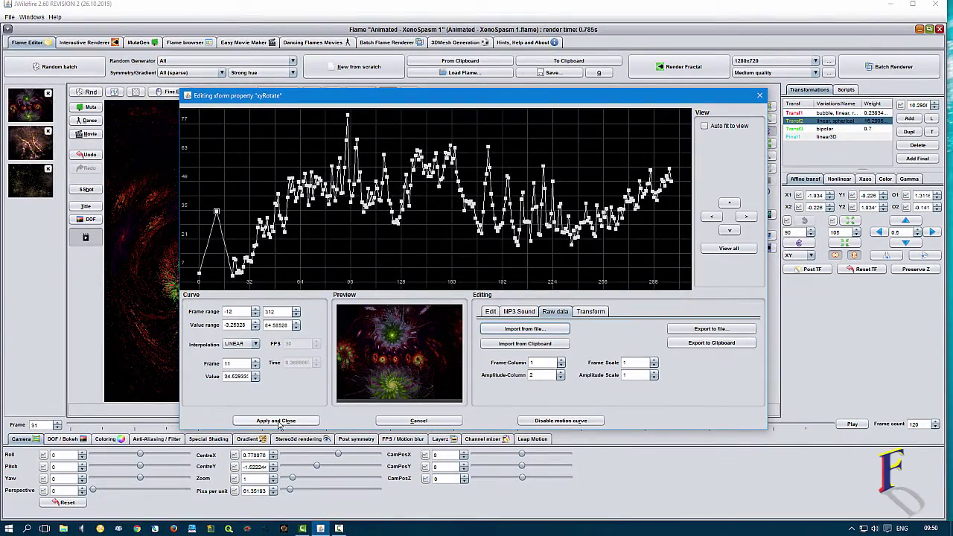
click(277, 421)
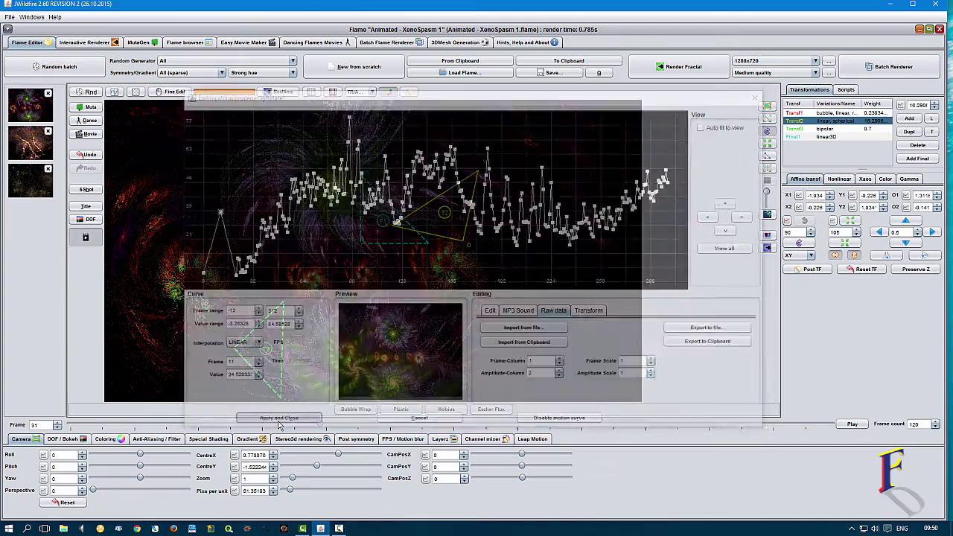
click(854, 425)
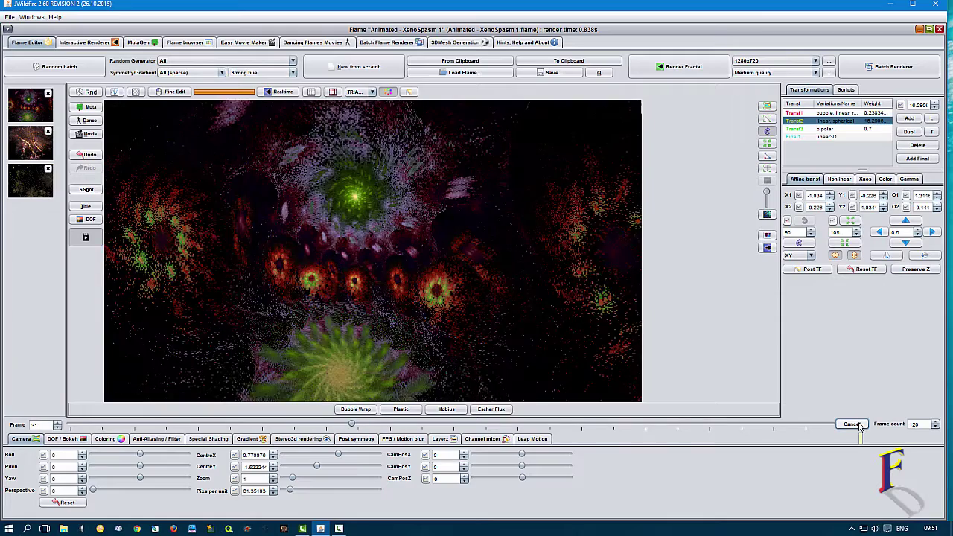
click(853, 425)
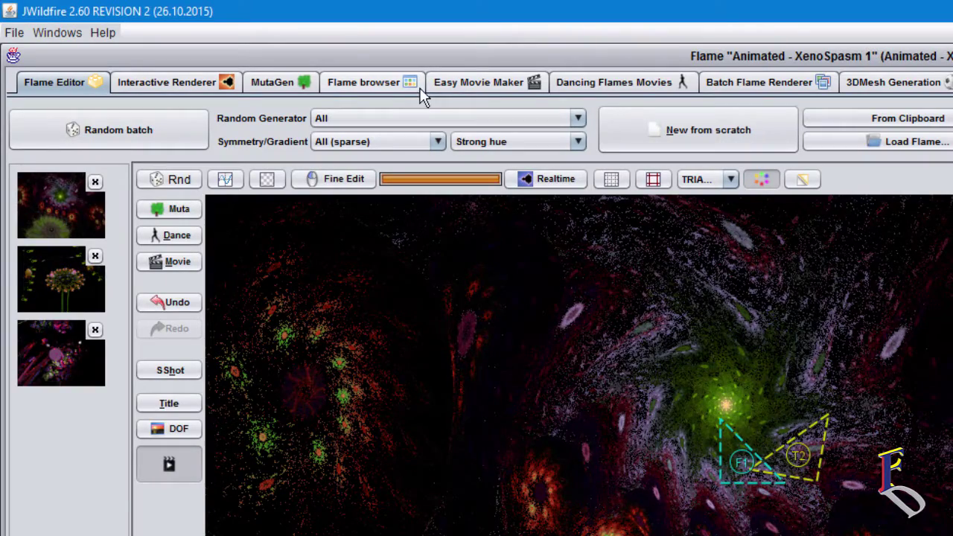
- Play the movie preview in the Easy Movie Maker and render frame 47
click(466, 89)
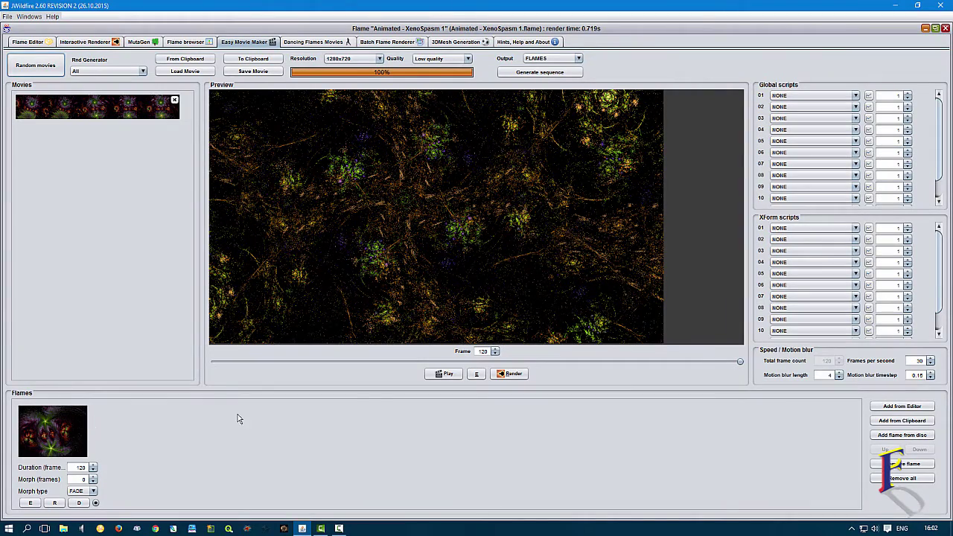
click(447, 374)
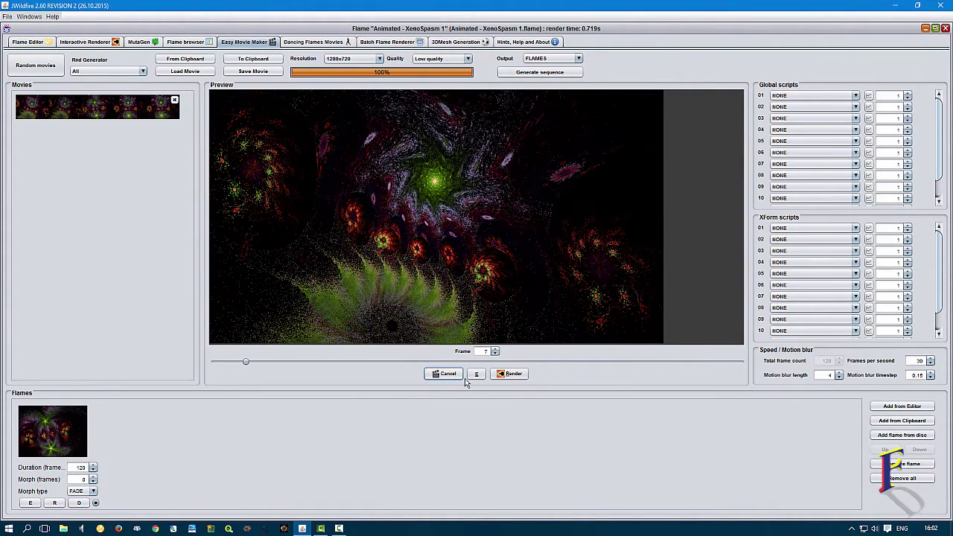
click(447, 374)
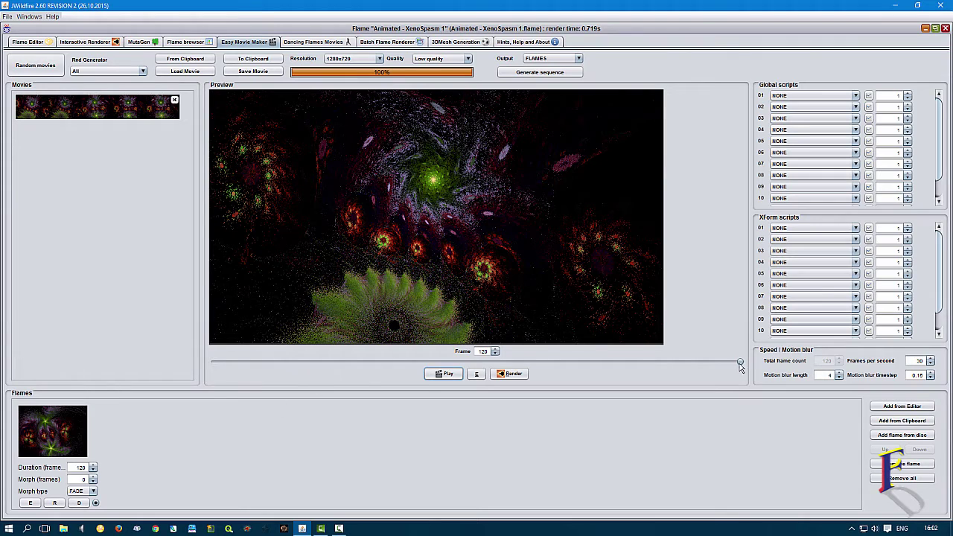
drag(740, 362, 422, 370)
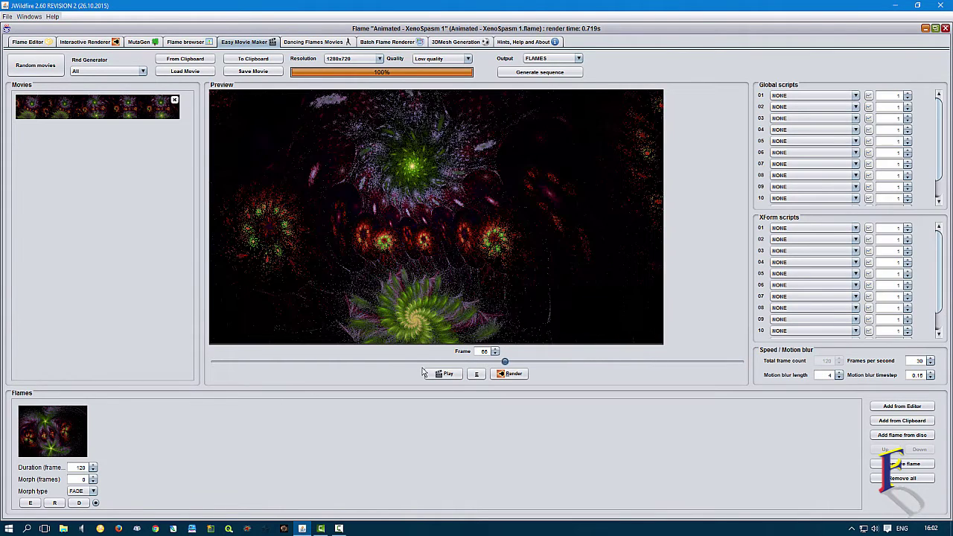
click(513, 375)
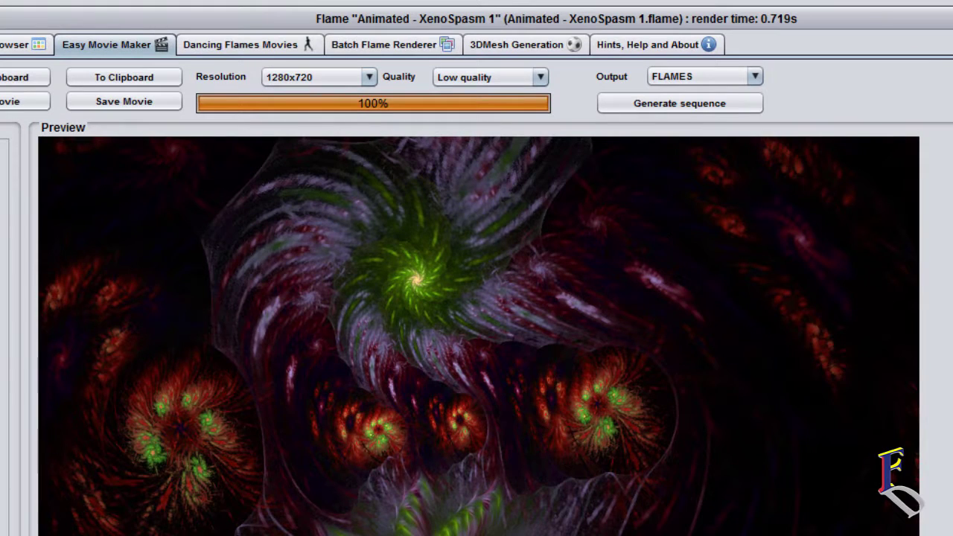
- Keep FLAMES as the movie output after checking the other formats, and start generating the sequence
click(685, 80)
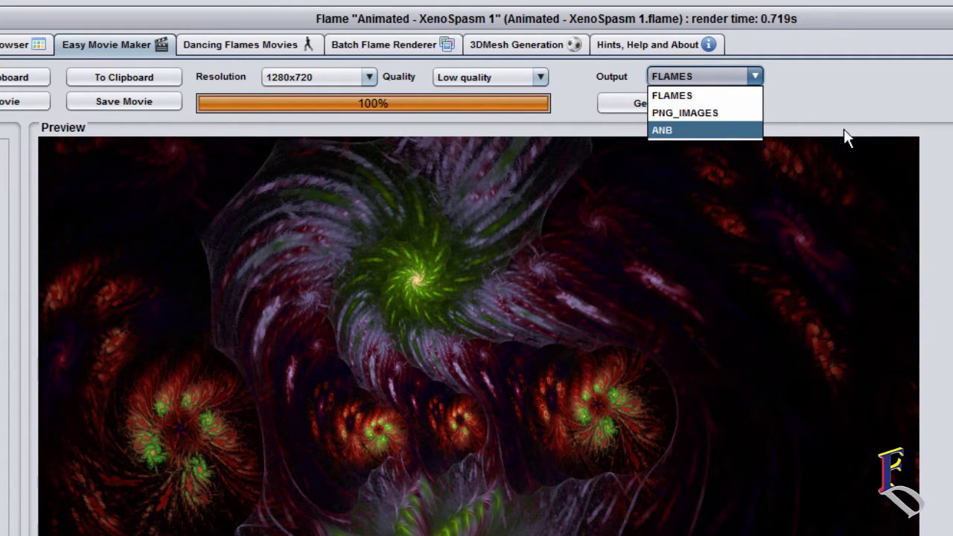
click(665, 102)
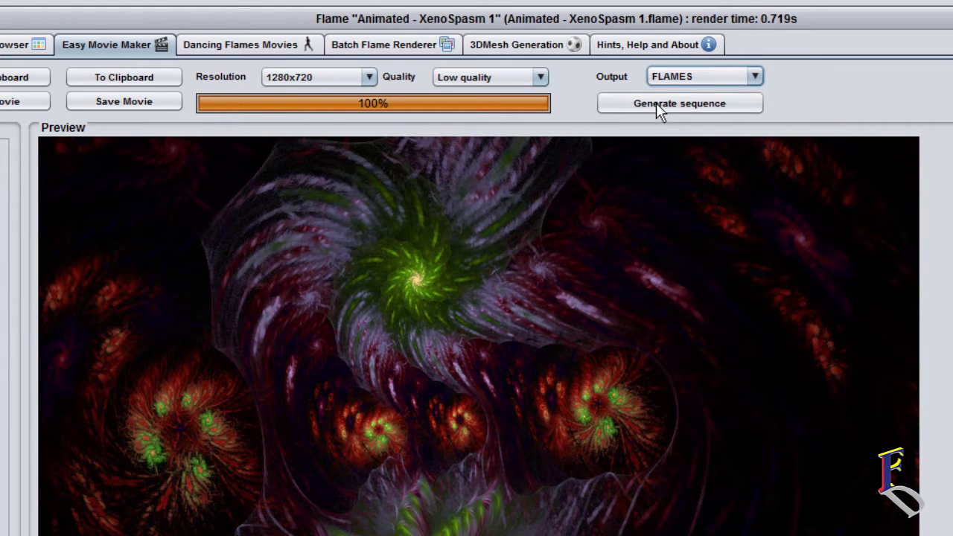
click(708, 102)
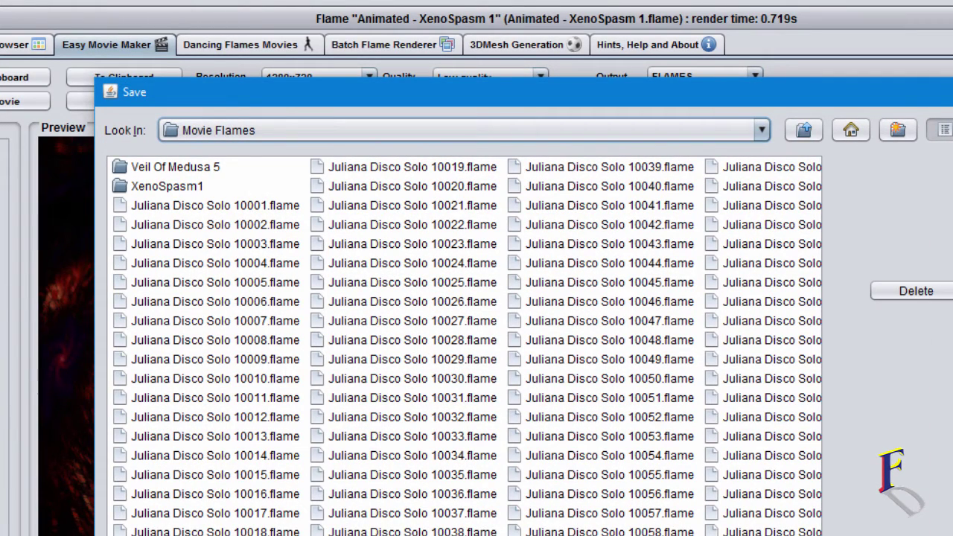
- Create a folder named "Test" inside Movie Flames and save the flame sequence there as "test Anim"
click(899, 130)
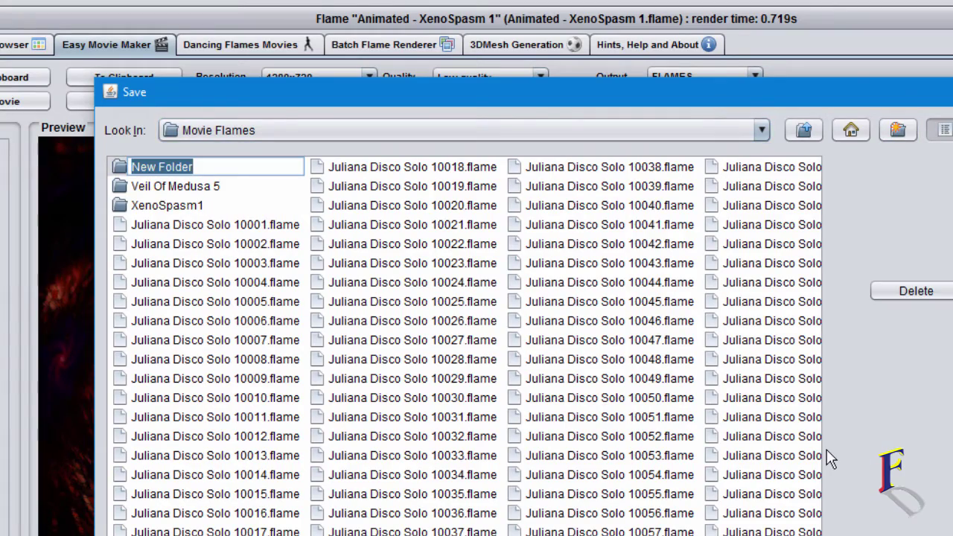
text(Test)
key(Return)
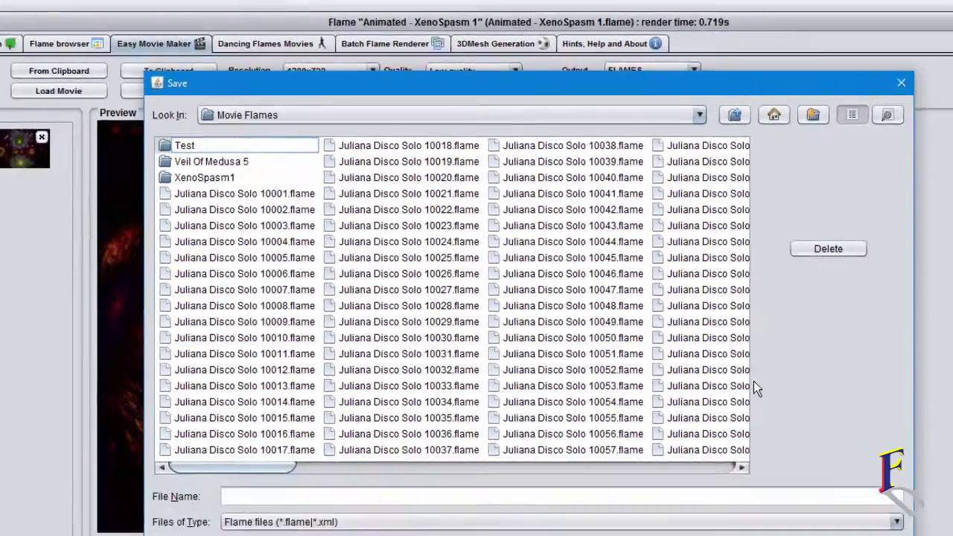
key(Return)
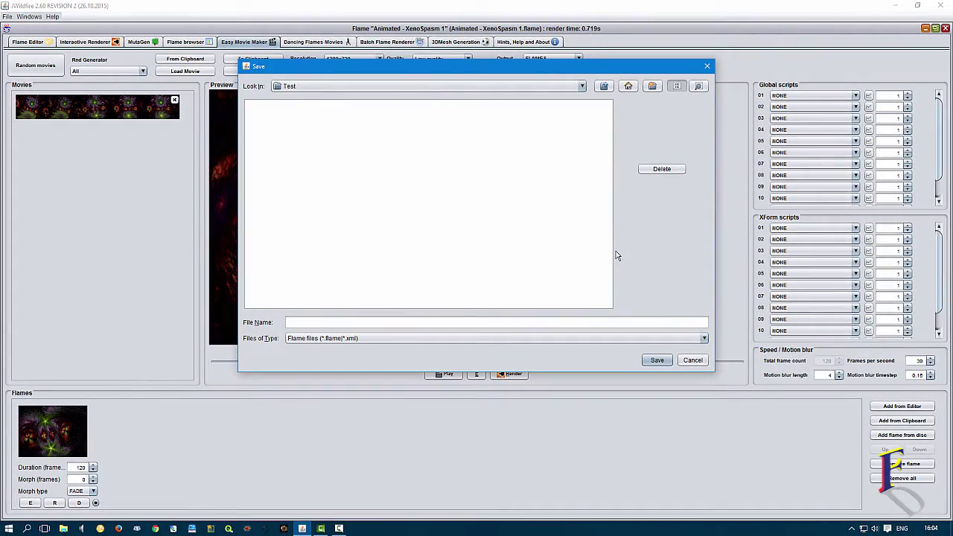
click(344, 321)
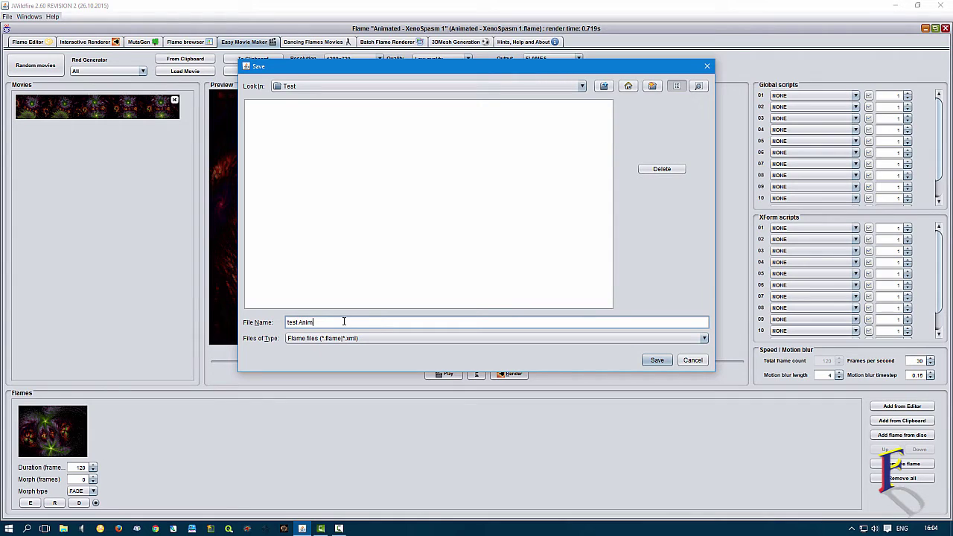
key(Return)
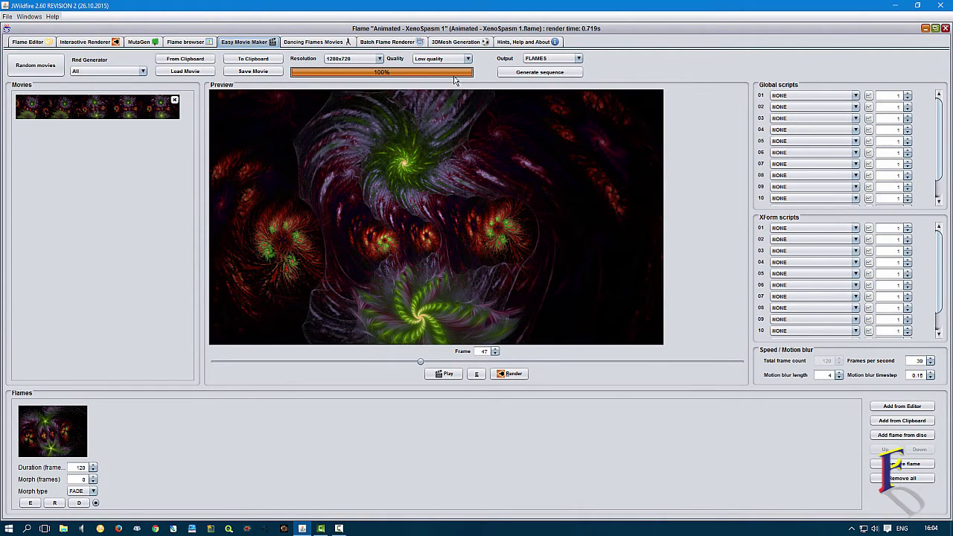
- Browse the batch renderer's XenoSpasm flame list and preview several individual frames down to the end of the sequence
click(389, 41)
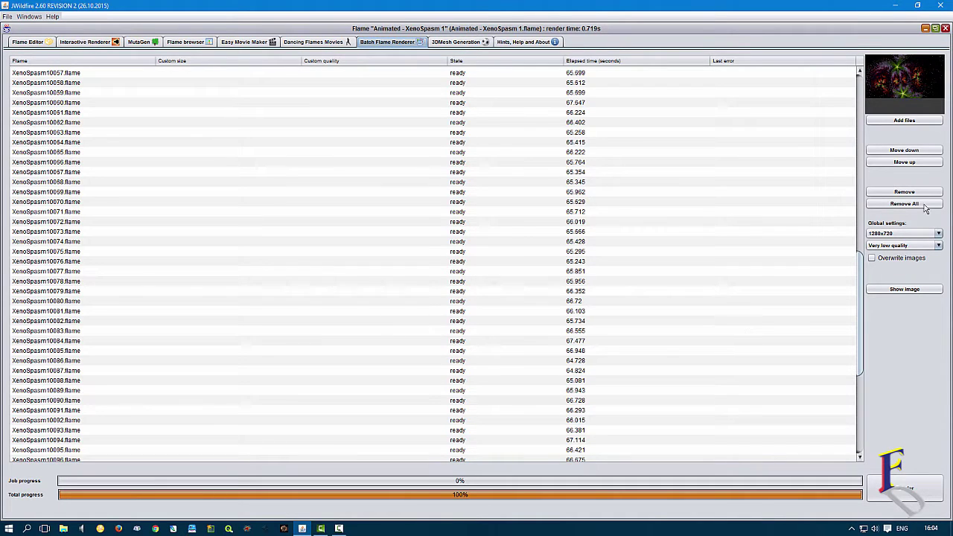
click(452, 349)
click(528, 193)
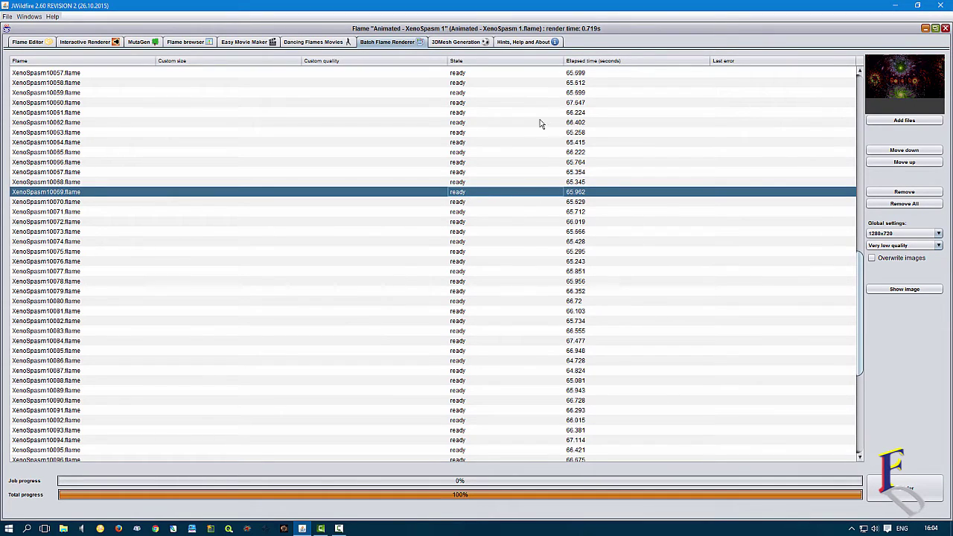
click(542, 122)
click(579, 344)
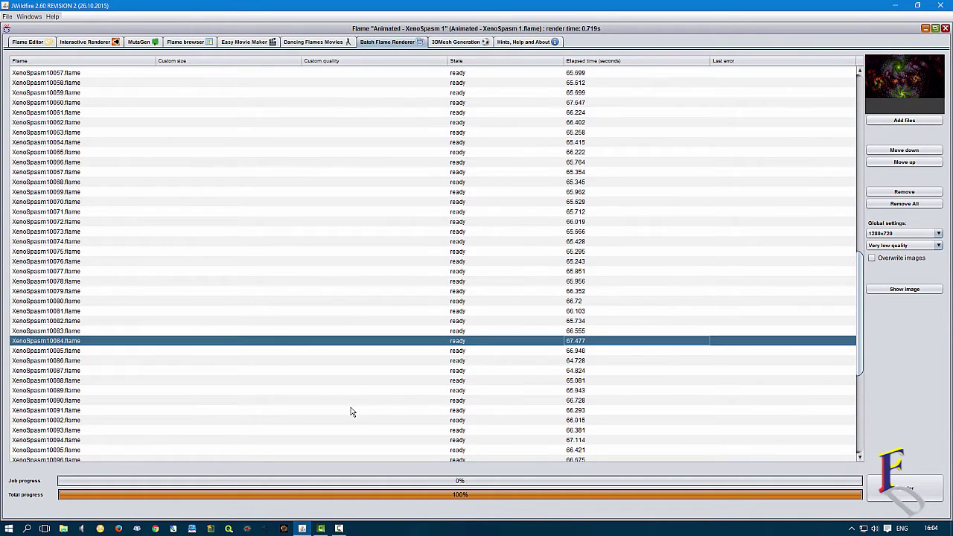
click(350, 411)
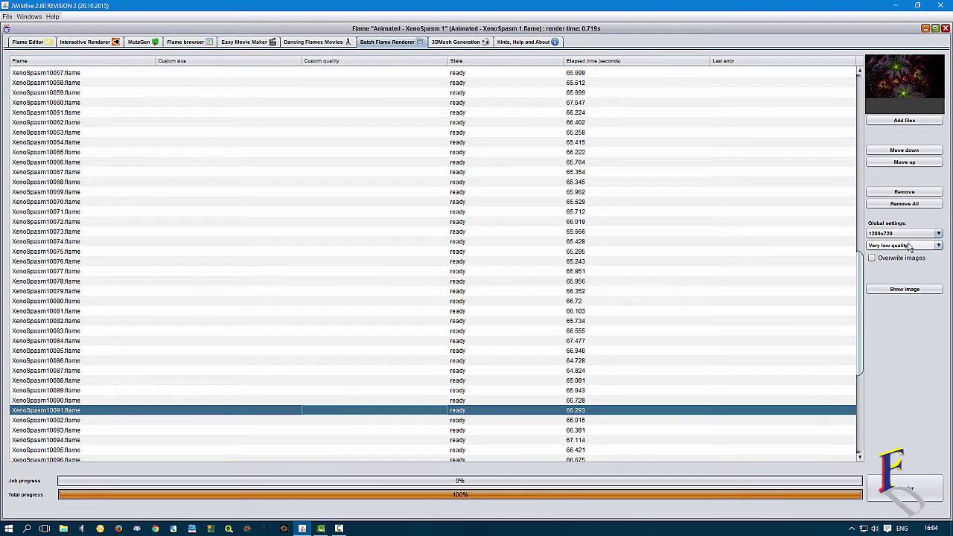
drag(862, 326, 862, 406)
click(421, 358)
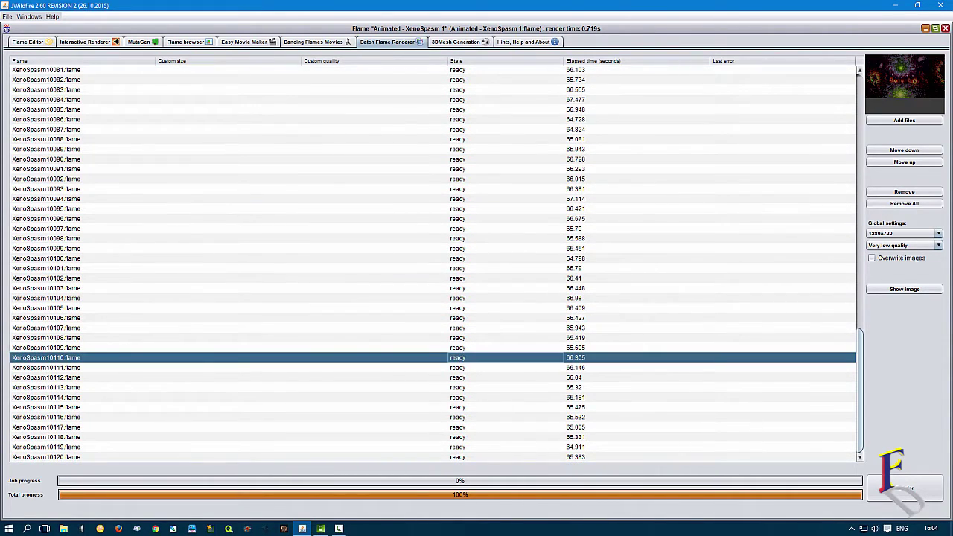
- Check the Very low quality profile's settings in the flame editor, and return to the start of the batch render list
click(42, 41)
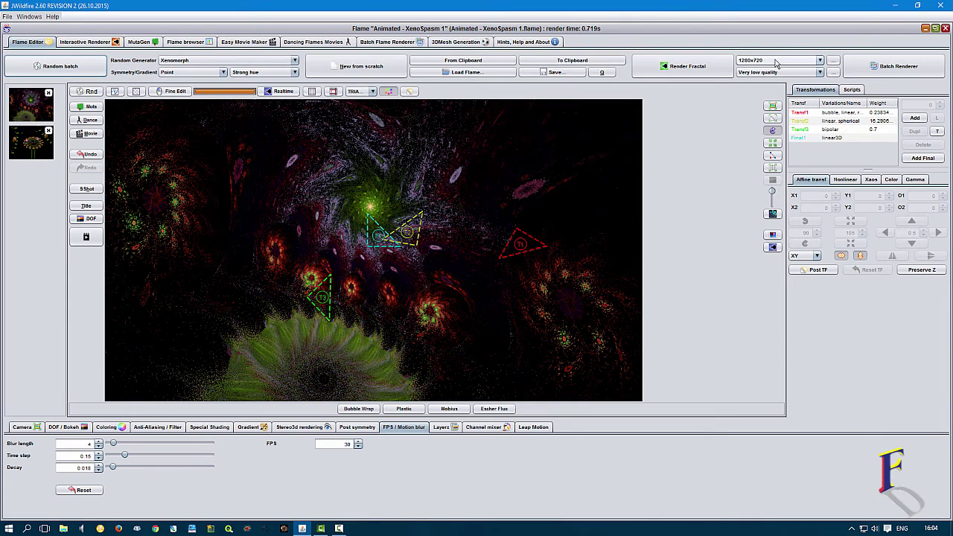
click(831, 72)
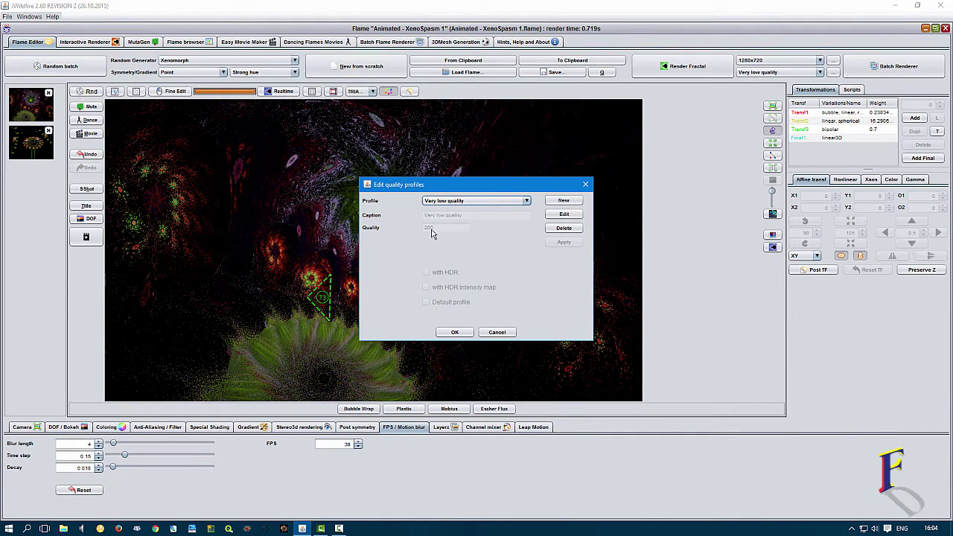
click(586, 184)
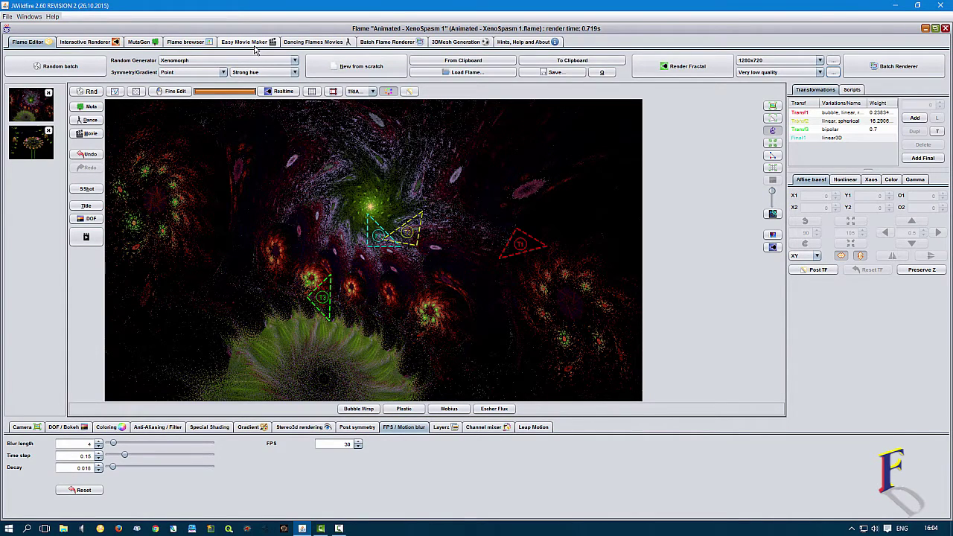
click(389, 43)
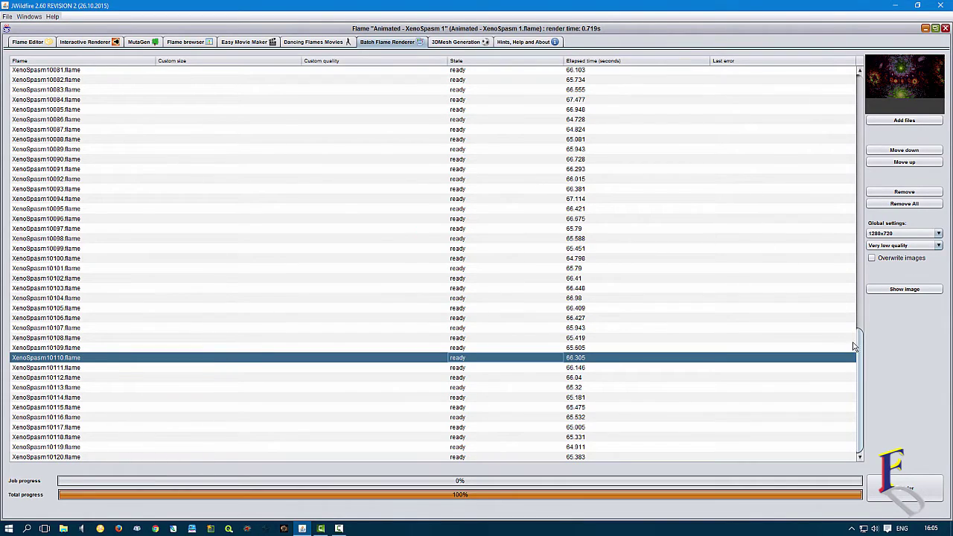
drag(859, 341, 871, 109)
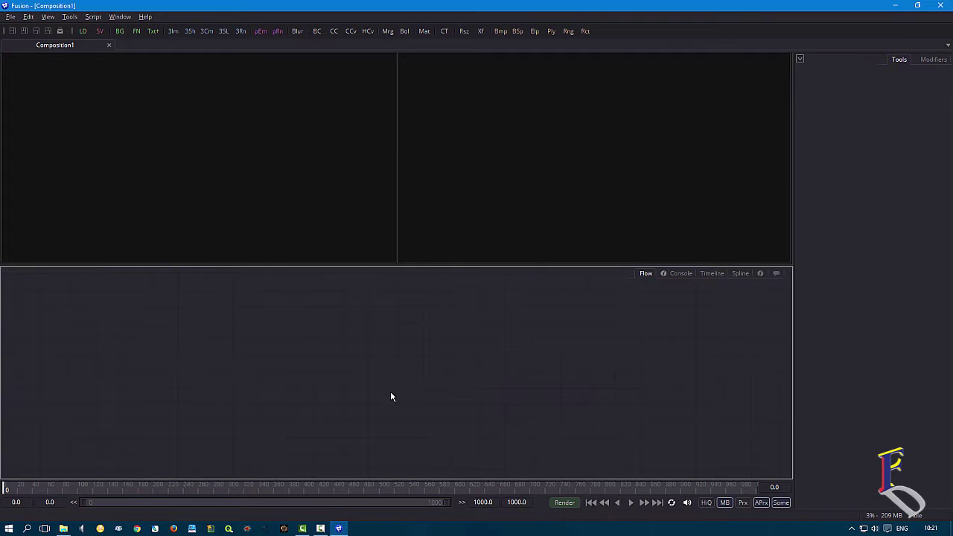
- Load the rendered XenoSpasm1 PNG sequence from the Movie Flames folder into the Fusion composition's flow, starting from XenoSpasm10120.png
key(alt+Tab)
click(248, 331)
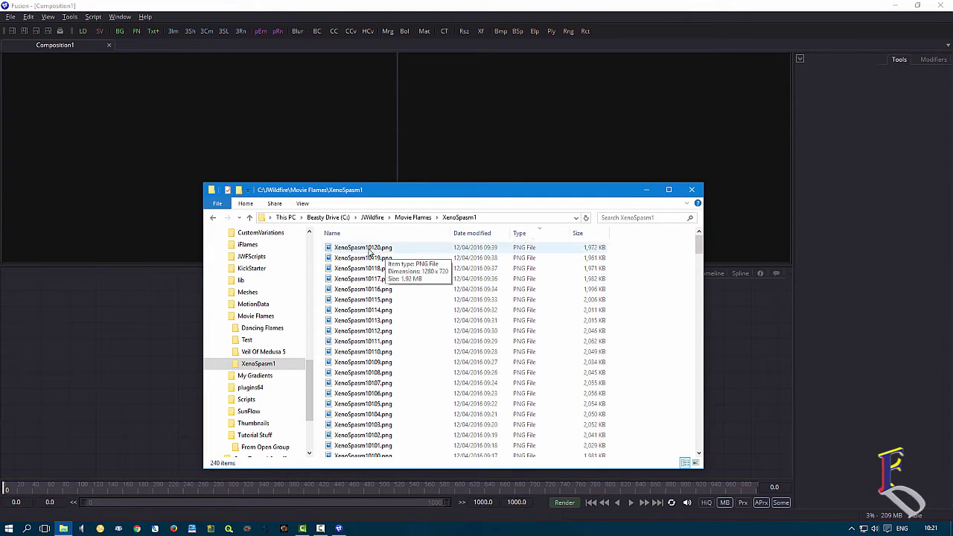
drag(363, 252, 134, 361)
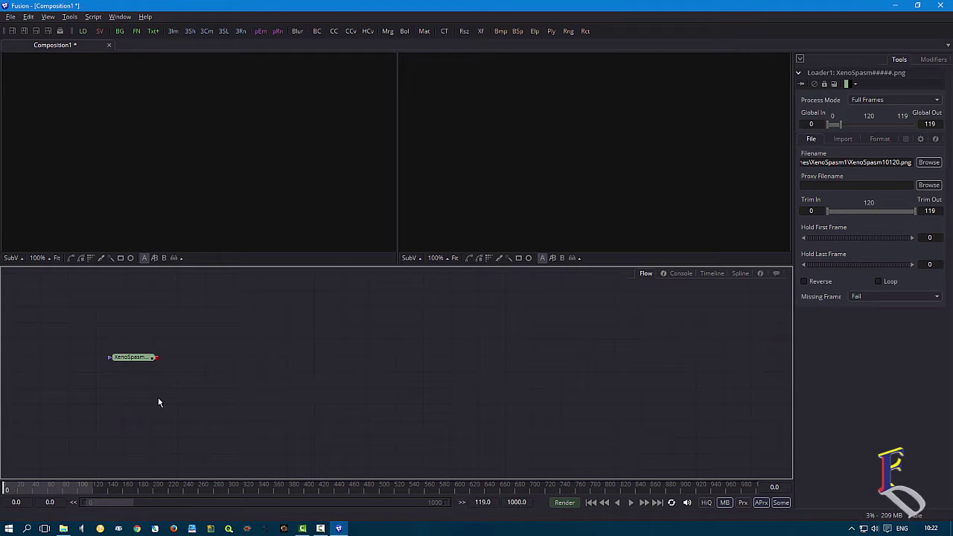
- Show the loaded XenoSpasm sequence in the first viewer, enlarge the viewer area and play the clip
click(134, 357)
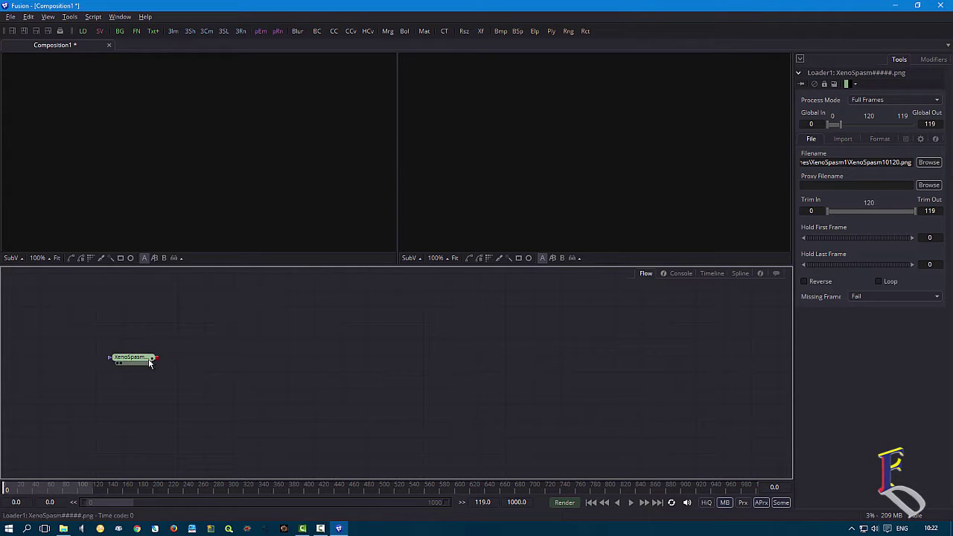
click(873, 504)
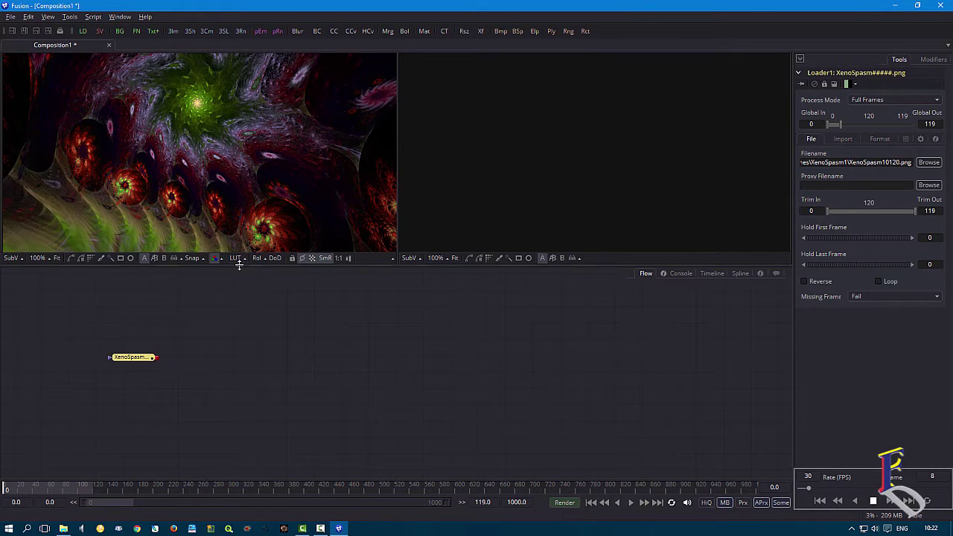
drag(238, 265, 236, 331)
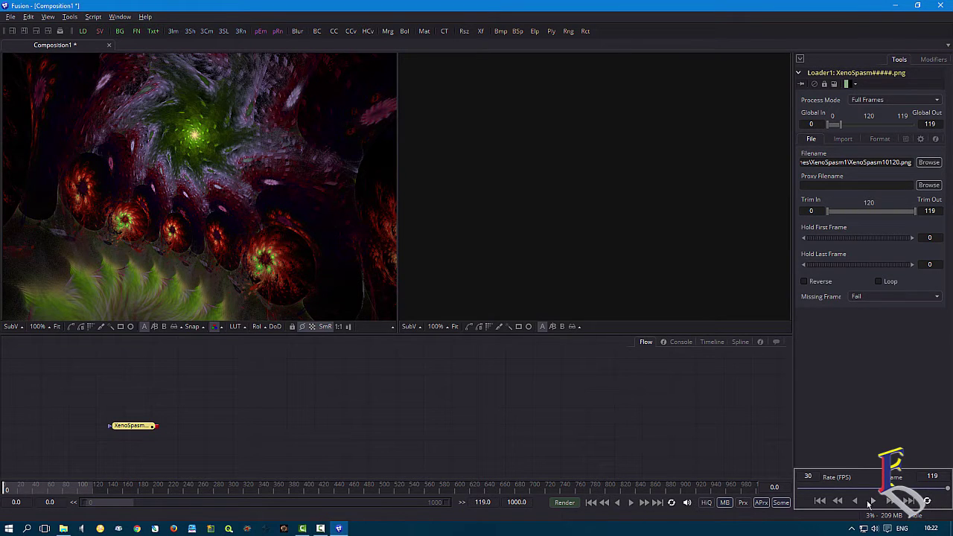
click(874, 501)
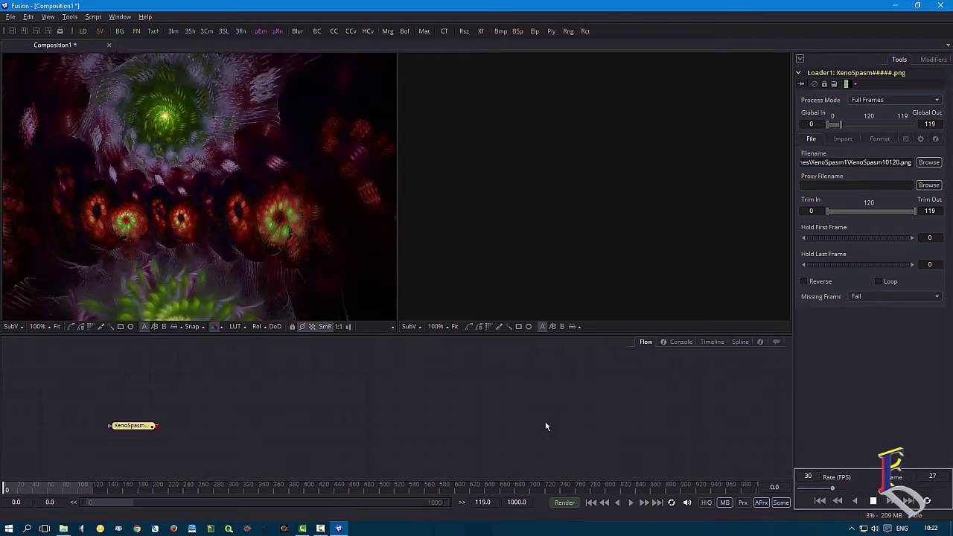
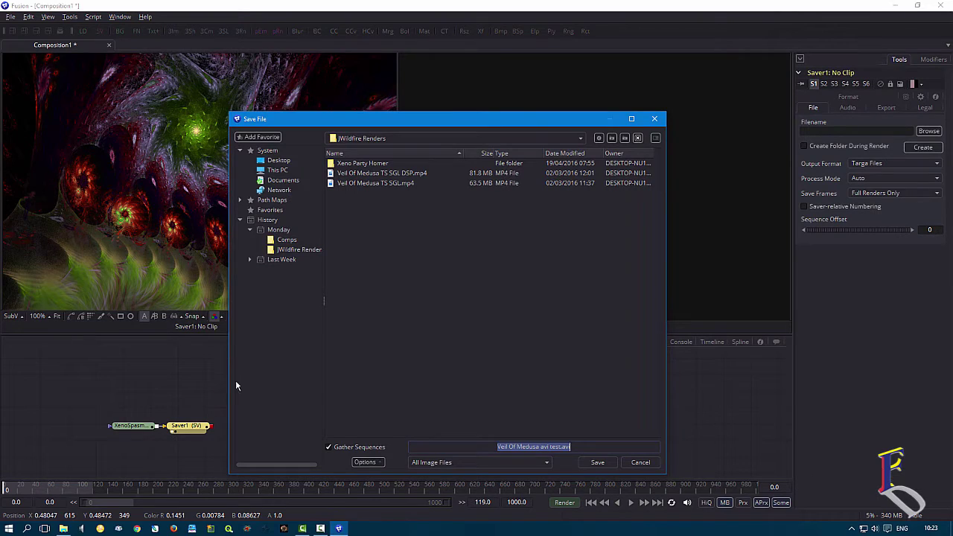
- Save the saver's output as "XenoSpasm Test.mp4" in the JWildfire Renders folder with the QuickTime Movies file type
drag(365, 122, 470, 115)
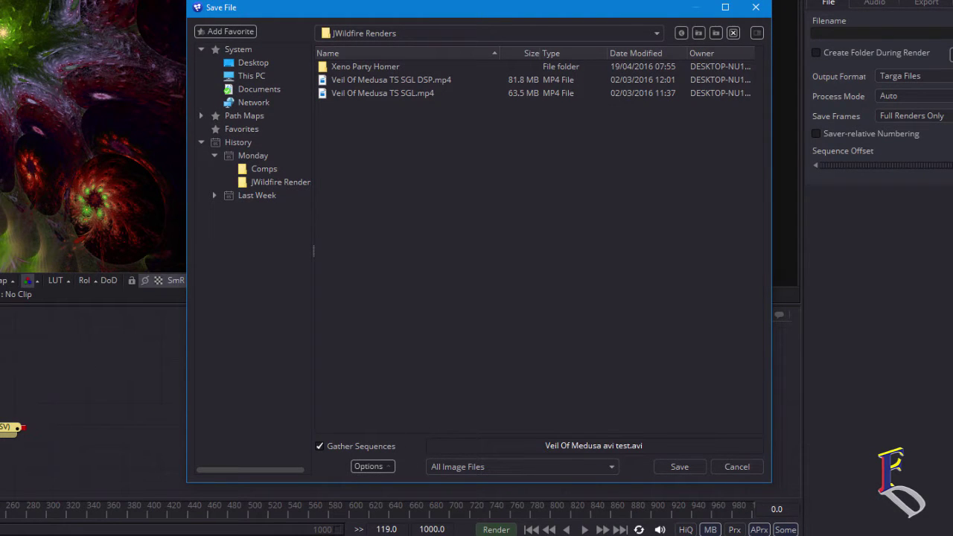
click(626, 444)
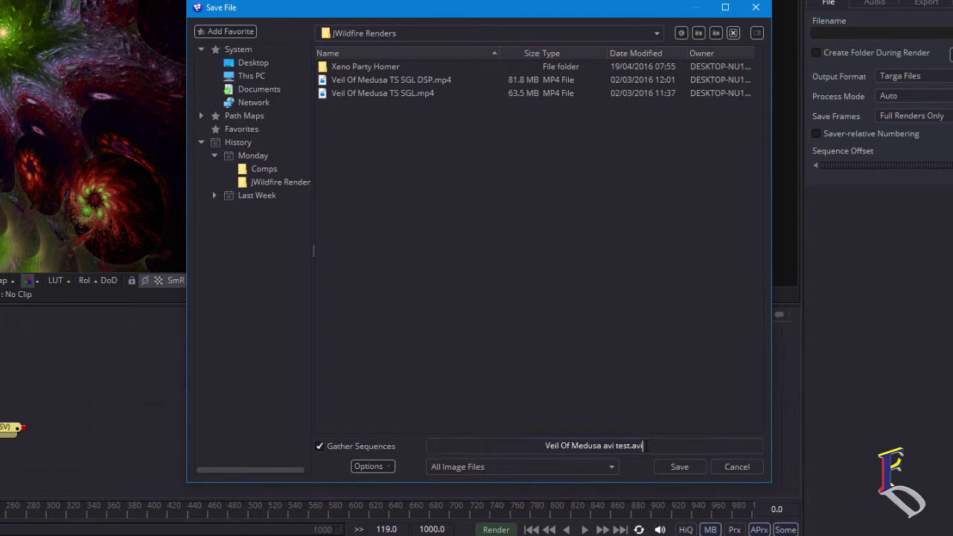
drag(647, 445, 536, 447)
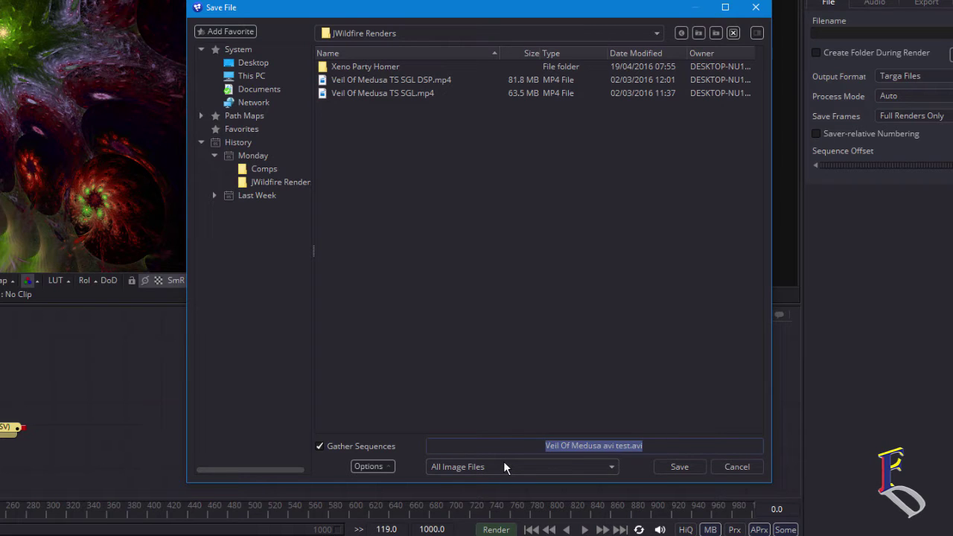
text(XenoS)
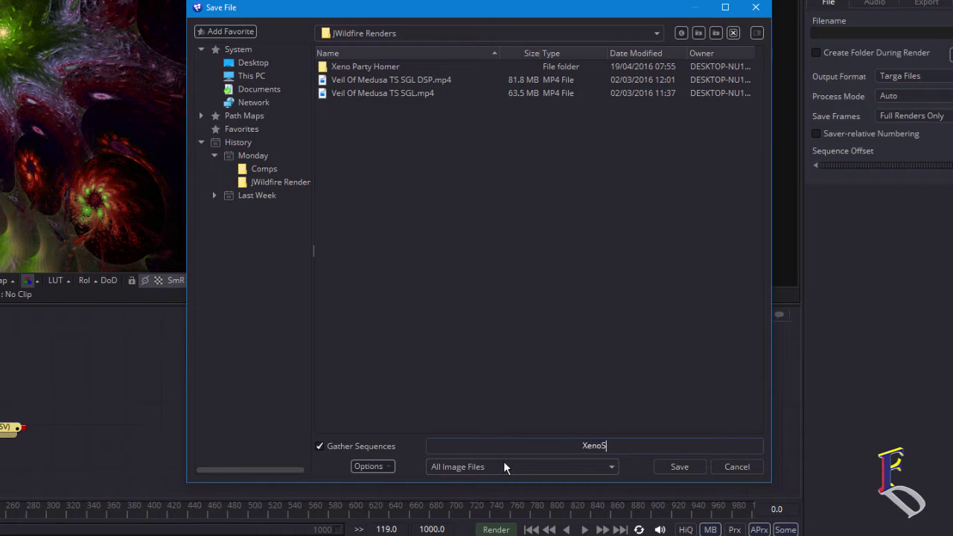
text(pasm Test.mp4)
click(546, 469)
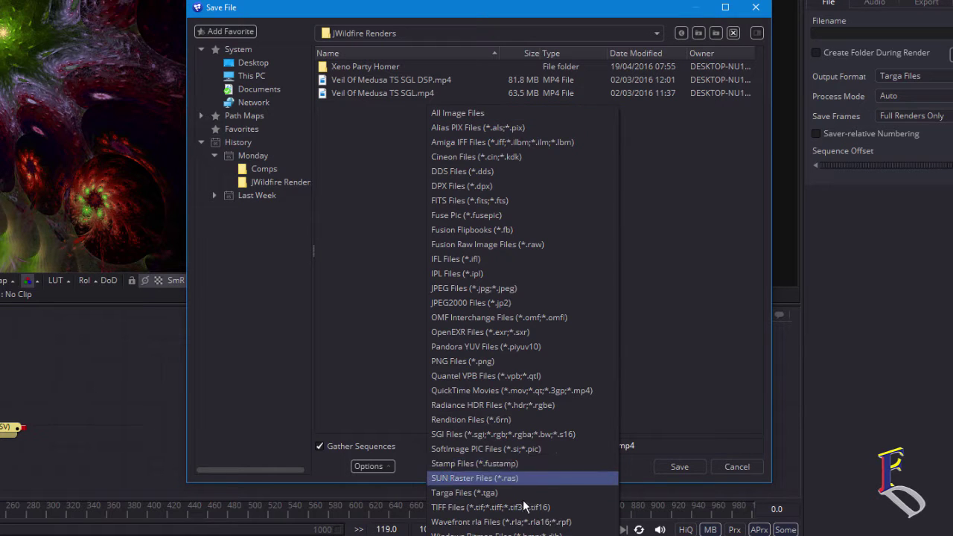
click(508, 391)
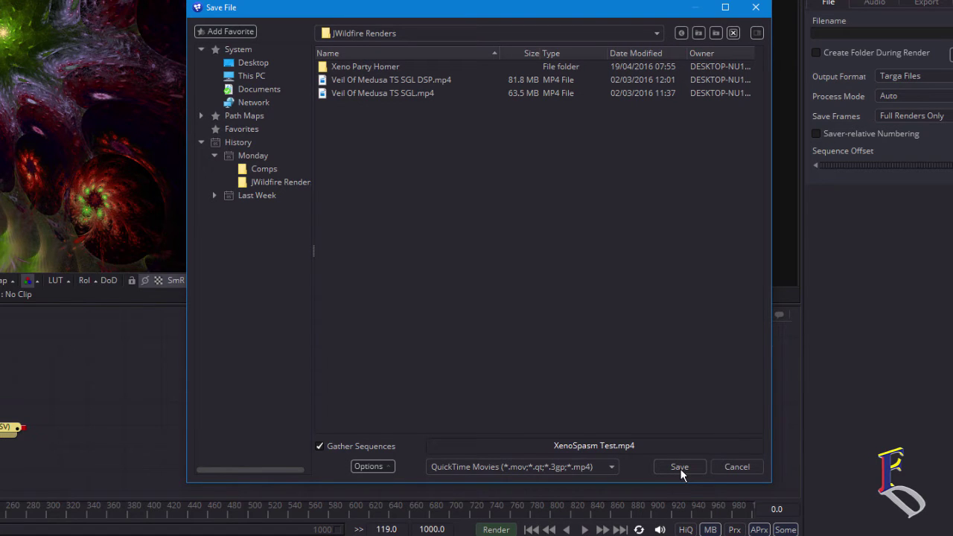
click(680, 467)
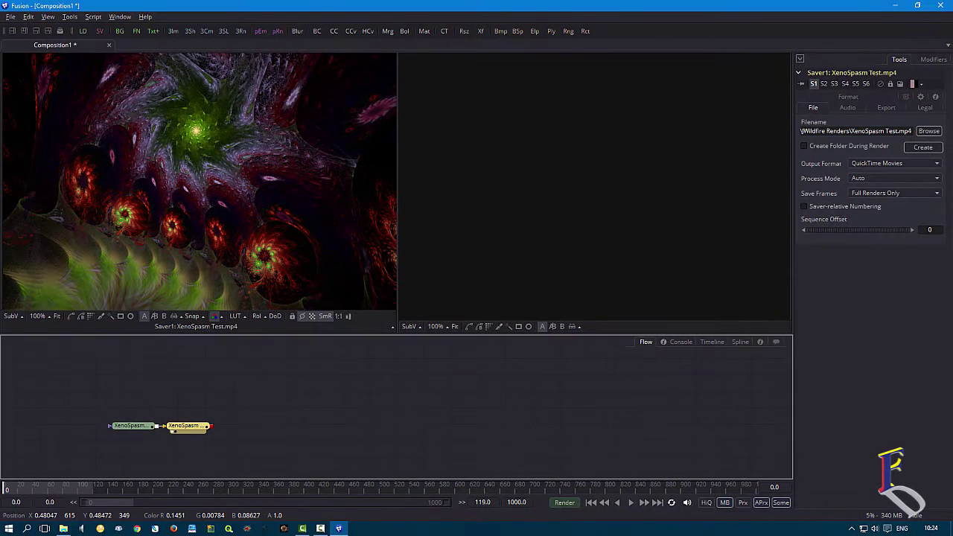
- Render the composition with the Final configuration, check the saver's format settings meanwhile, and dismiss the completion report
click(567, 503)
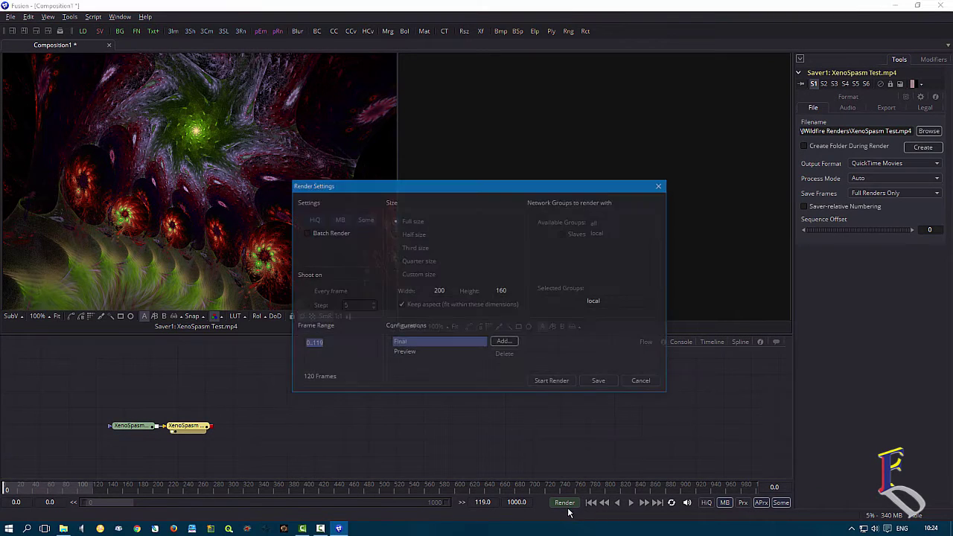
click(539, 382)
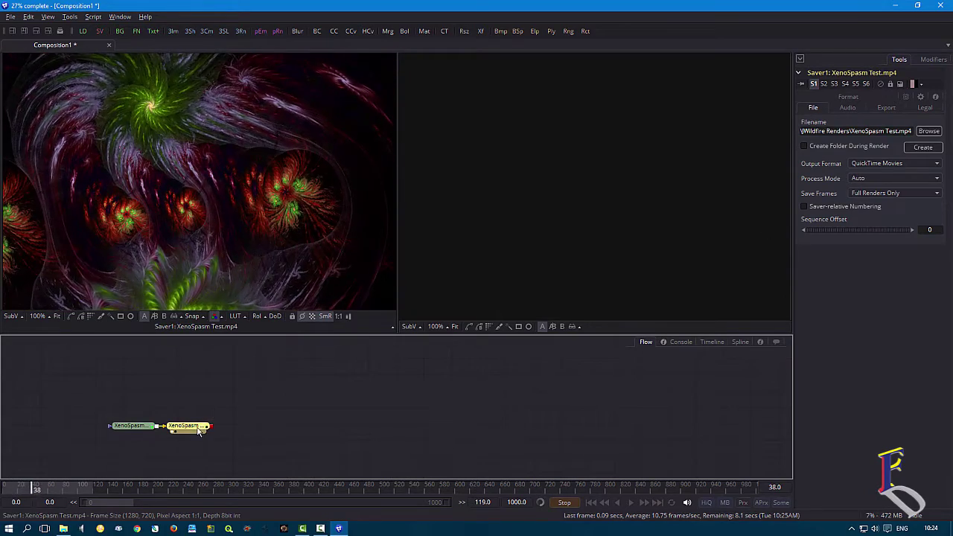
click(863, 99)
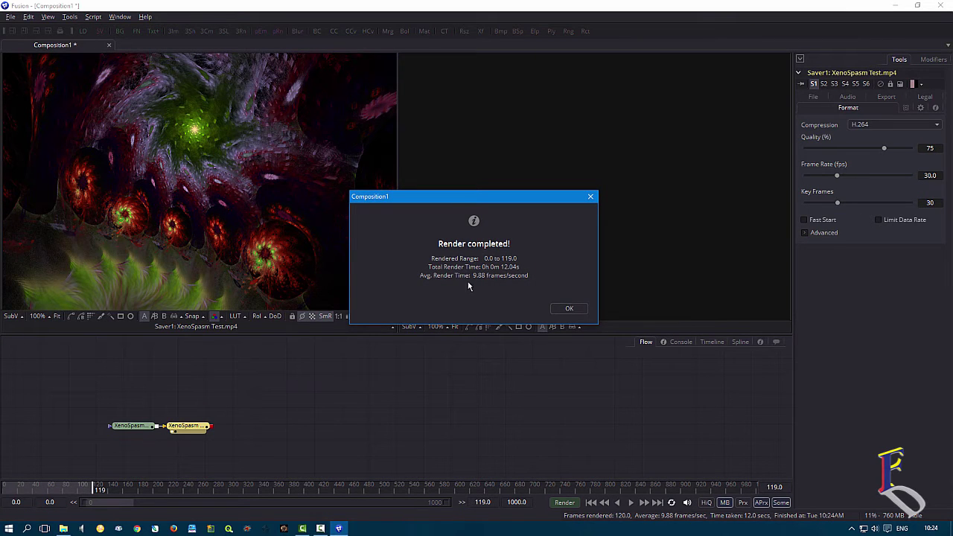
click(568, 308)
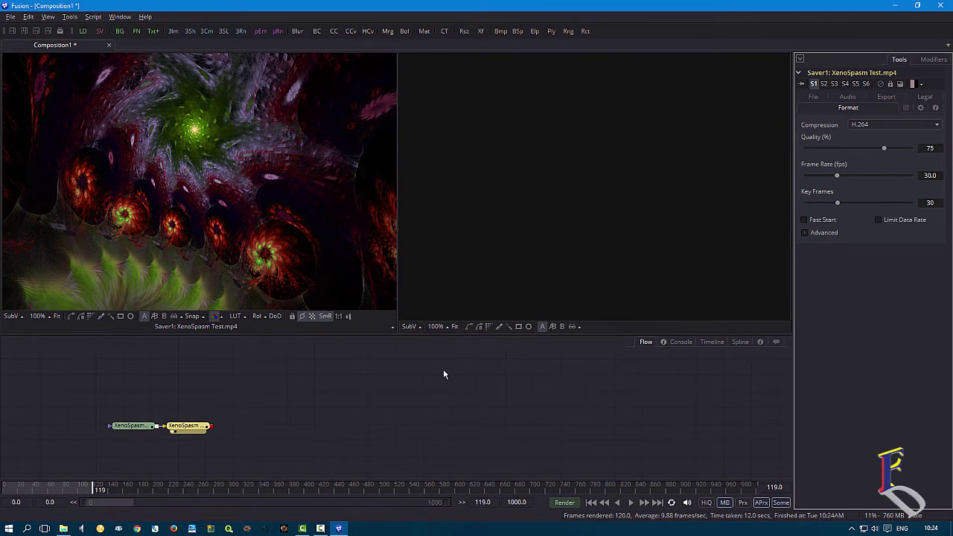
- Play the saver's rendered XenoSpasm Test clip in a slightly taller viewer and stop the playback
click(214, 443)
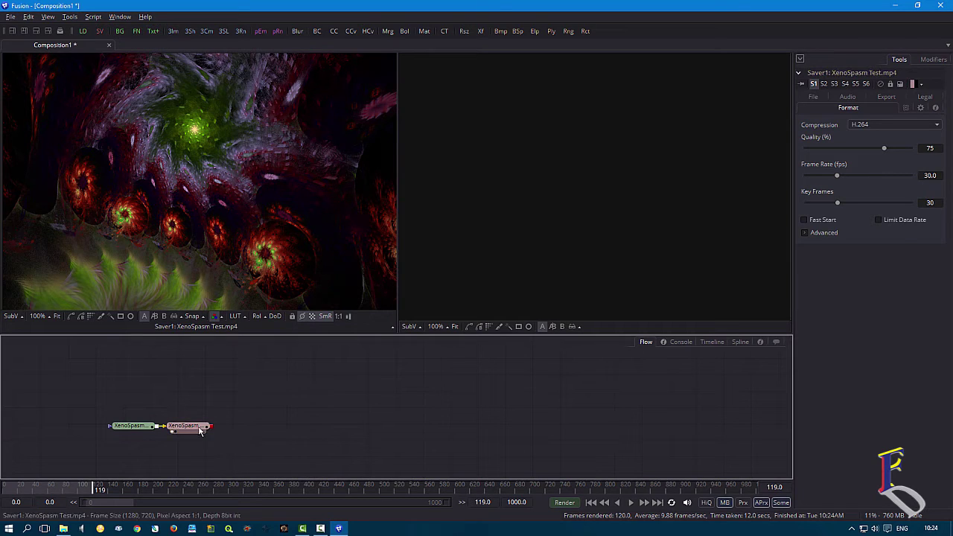
mouse_move(886, 504)
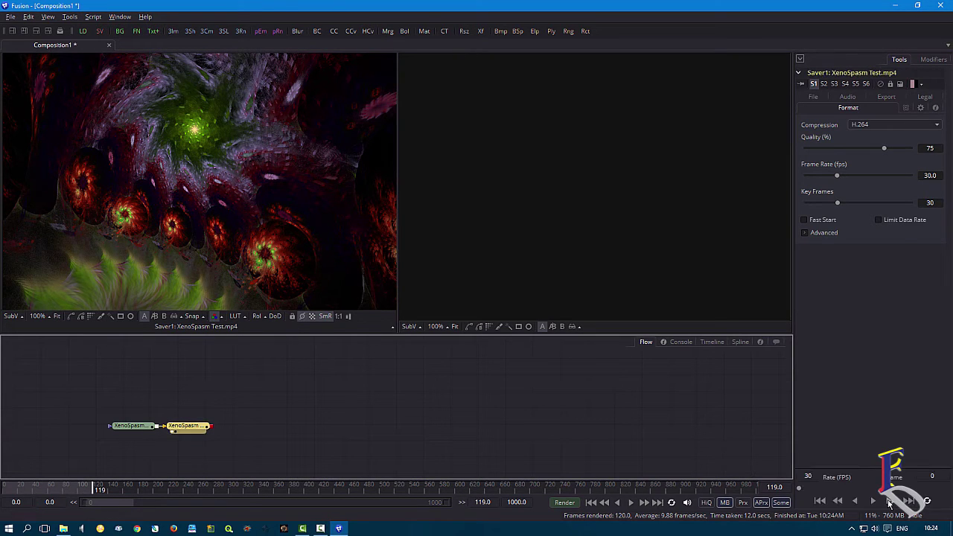
click(874, 502)
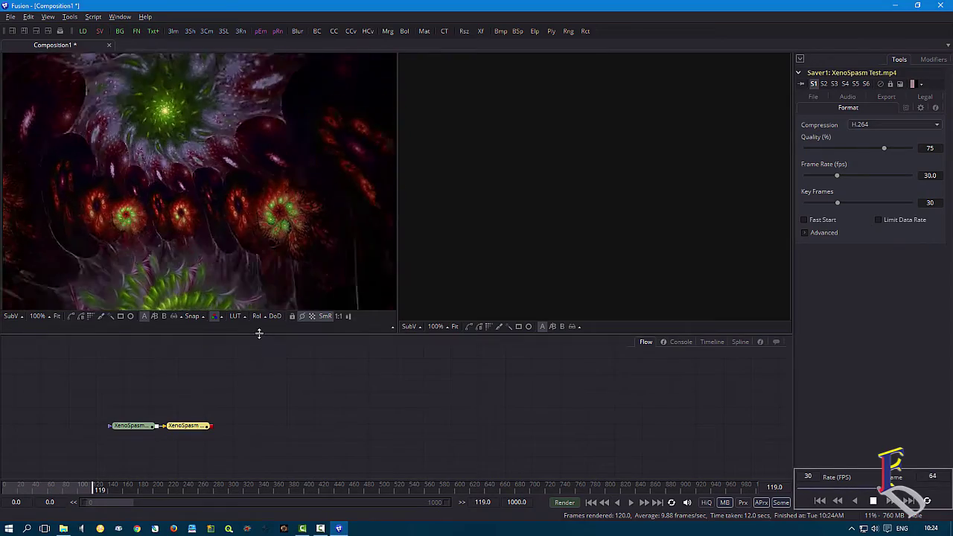
drag(260, 333, 263, 347)
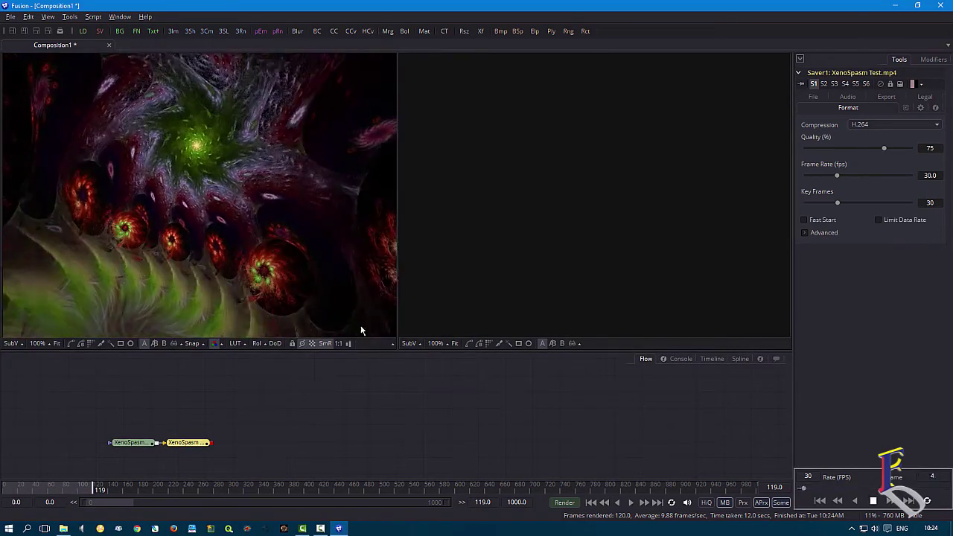
click(873, 501)
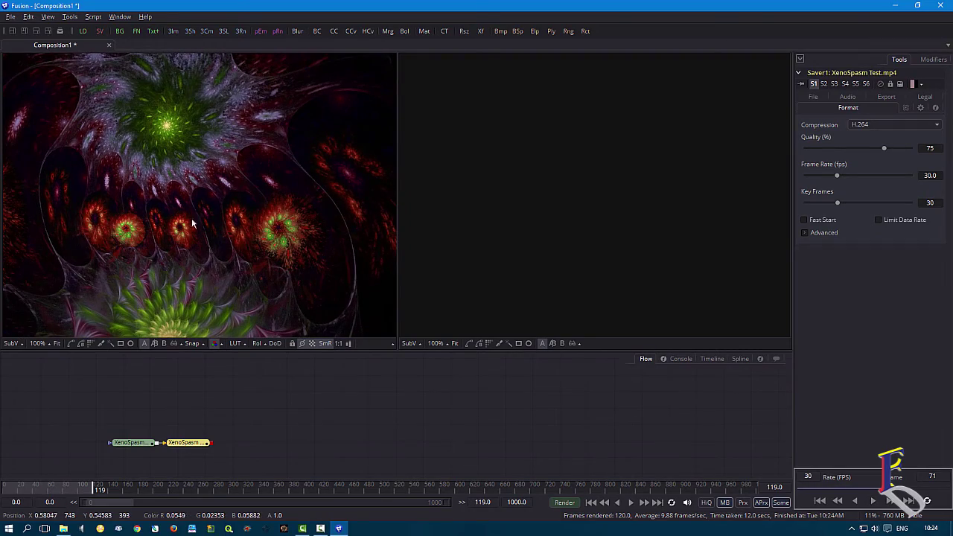